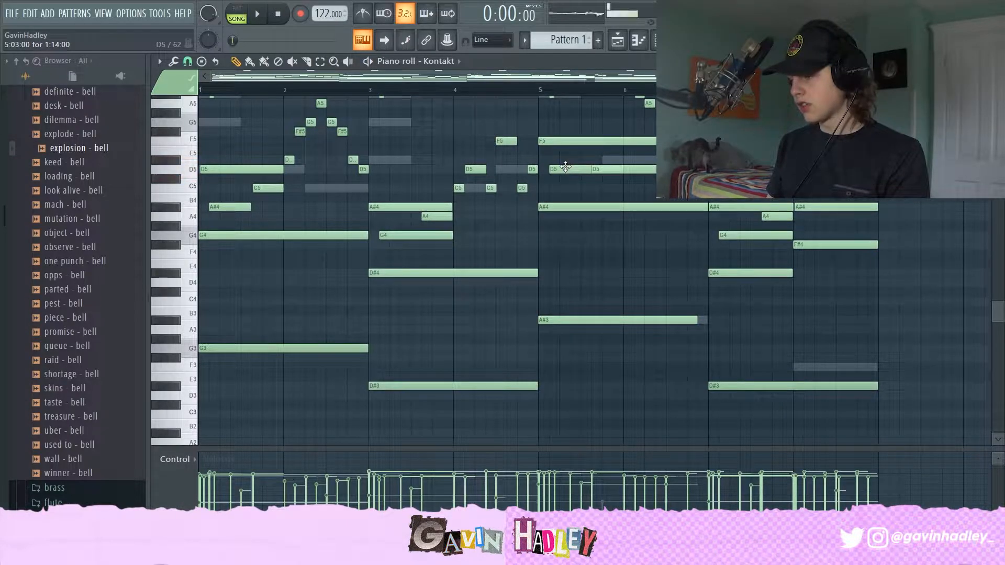
# Step: Audition the notes of the final chord in the Kontakt piano roll
pyautogui.click(563, 138)
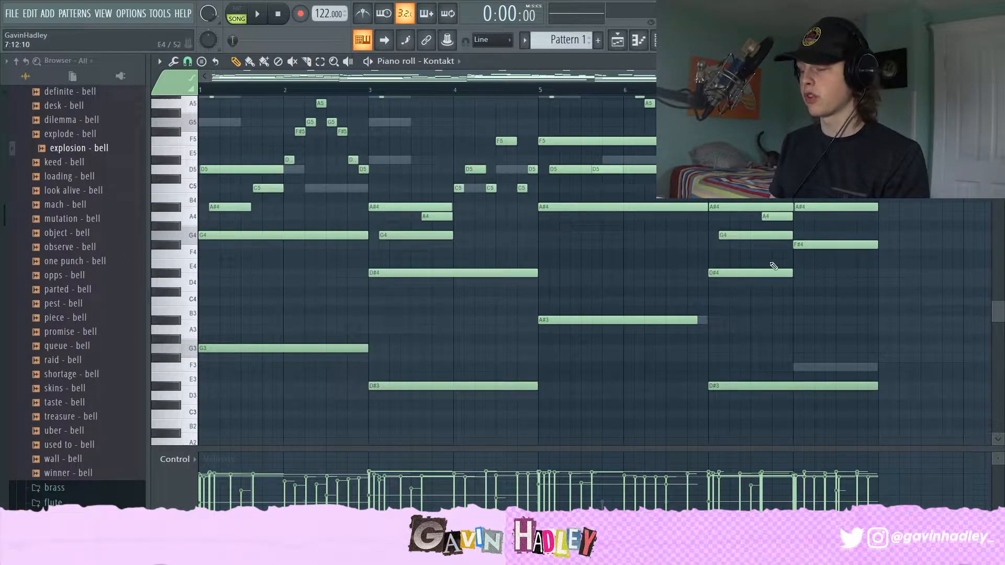
pyautogui.click(802, 245)
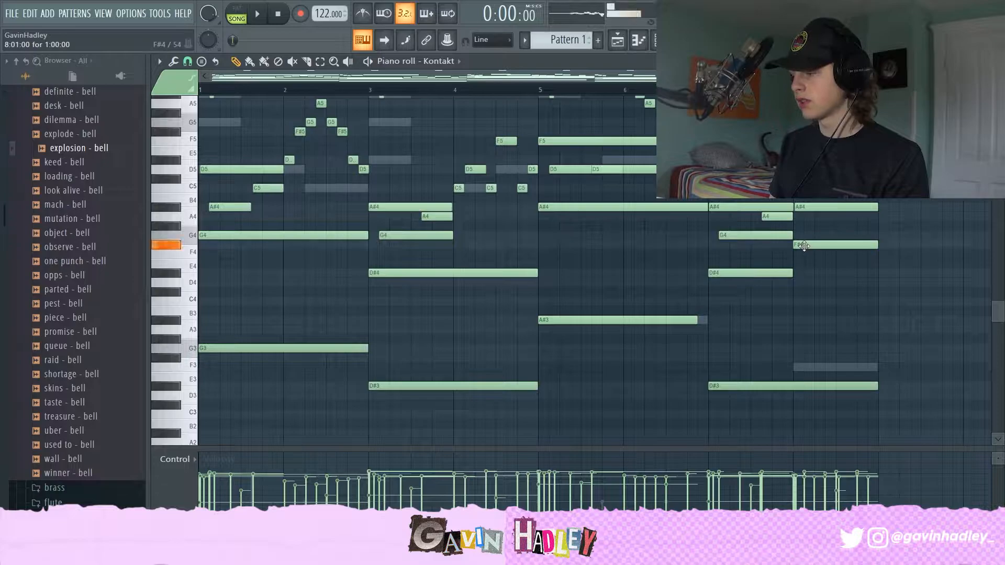
pyautogui.click(815, 208)
pyautogui.click(817, 169)
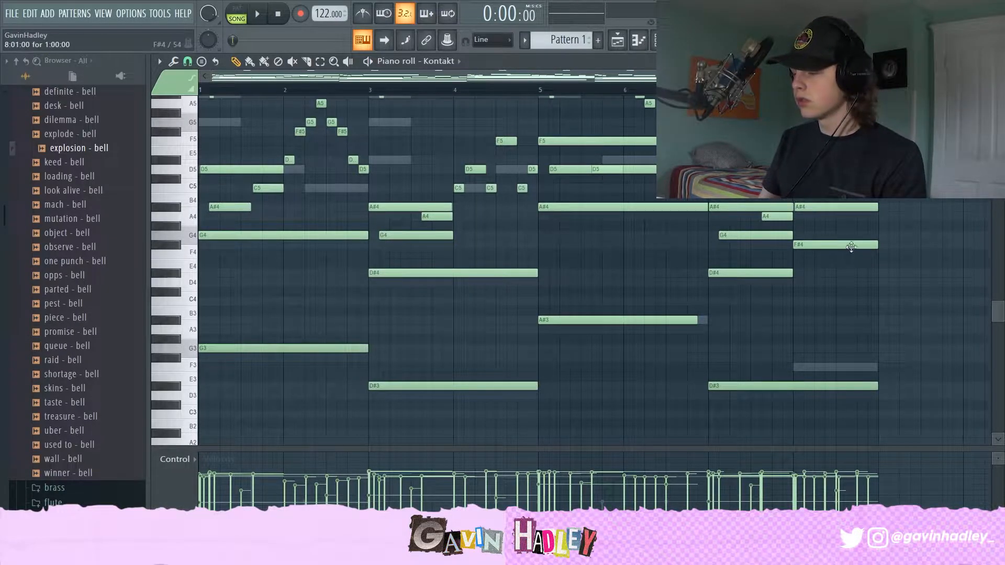
pyautogui.click(830, 246)
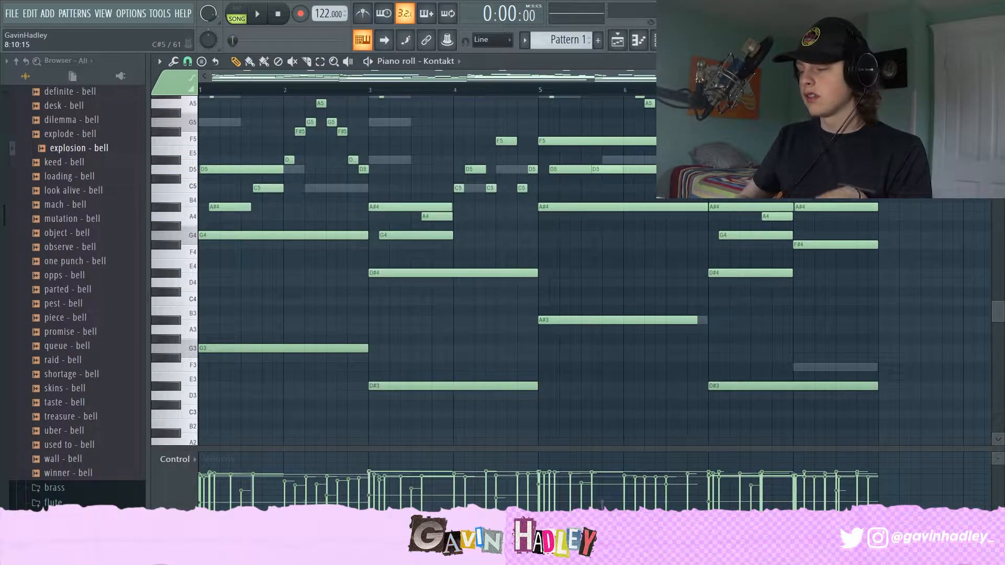
# Step: Audition the upper melody notes and several keyboard keys in the Kontakt piano roll
pyautogui.scroll(2, 471, 220)
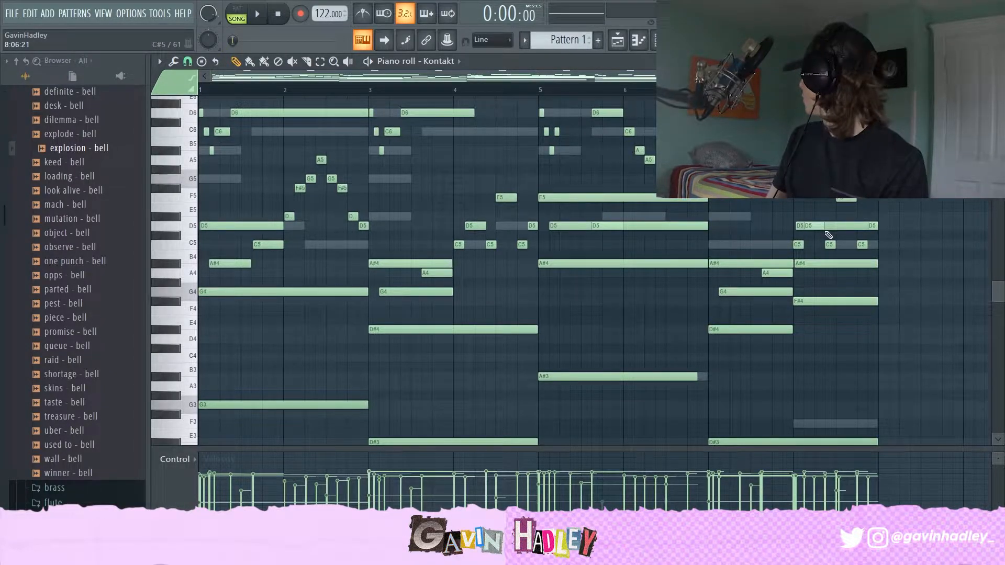
pyautogui.scroll(3, 773, 225)
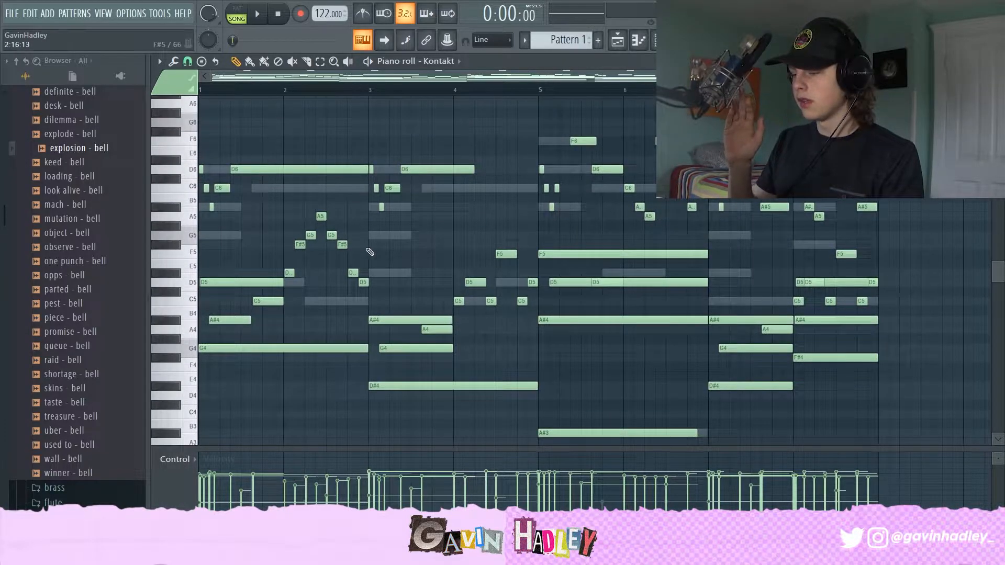
pyautogui.click(300, 245)
pyautogui.click(310, 237)
pyautogui.click(320, 218)
pyautogui.click(330, 236)
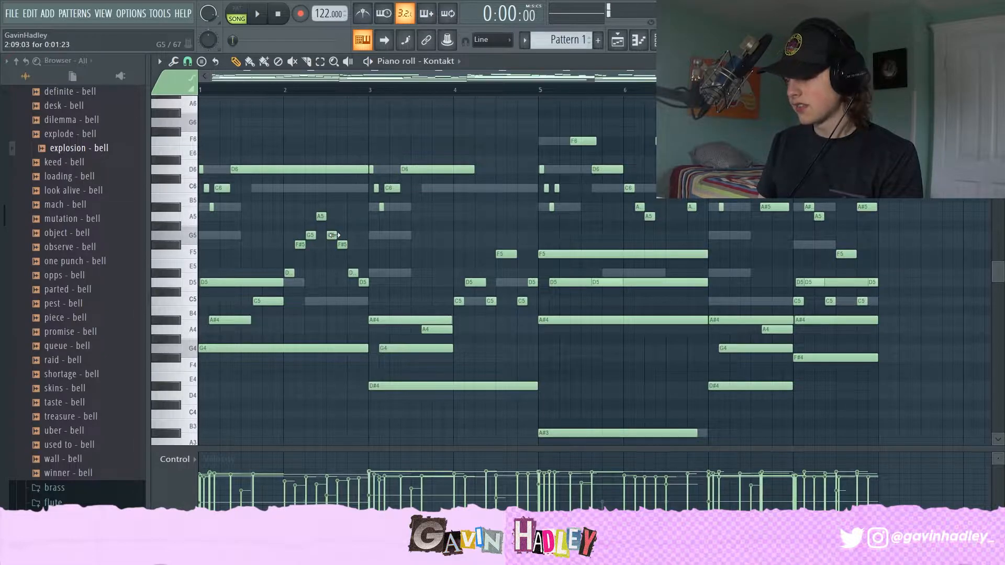
pyautogui.click(299, 245)
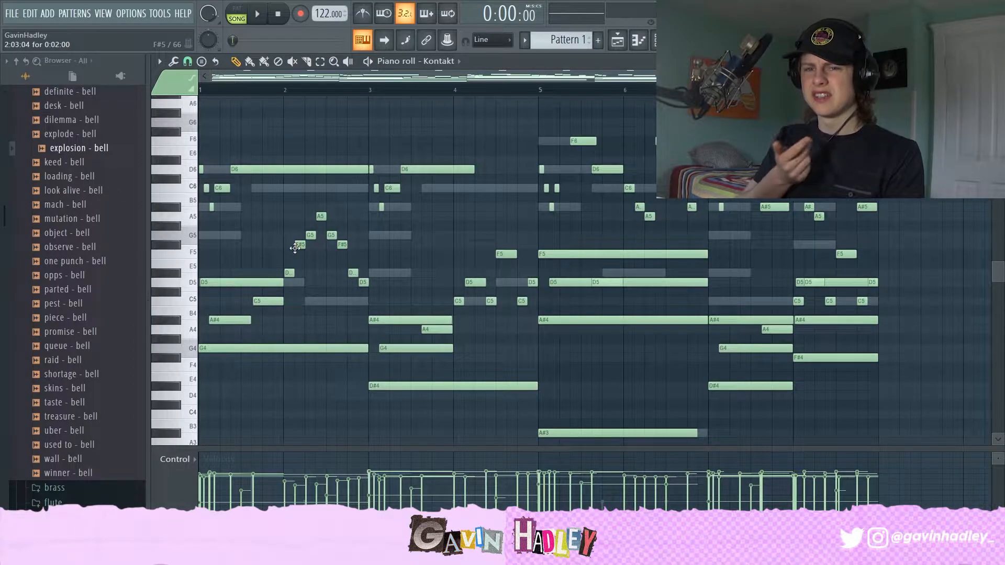
pyautogui.click(193, 199)
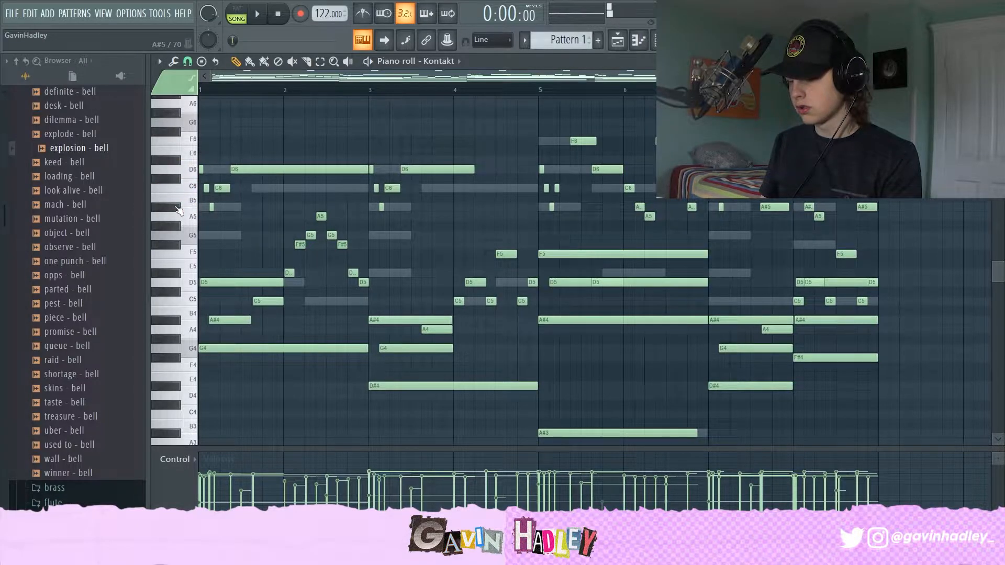
pyautogui.click(184, 175)
# Step: Play back the Kontakt pattern from different positions and audition several middle-register melody notes
pyautogui.press('space')
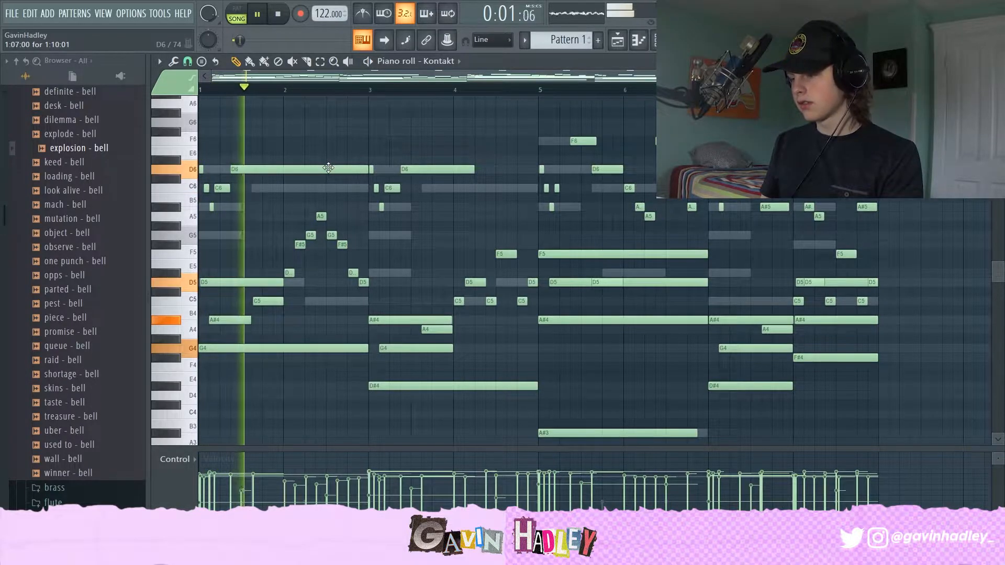
pyautogui.press('space')
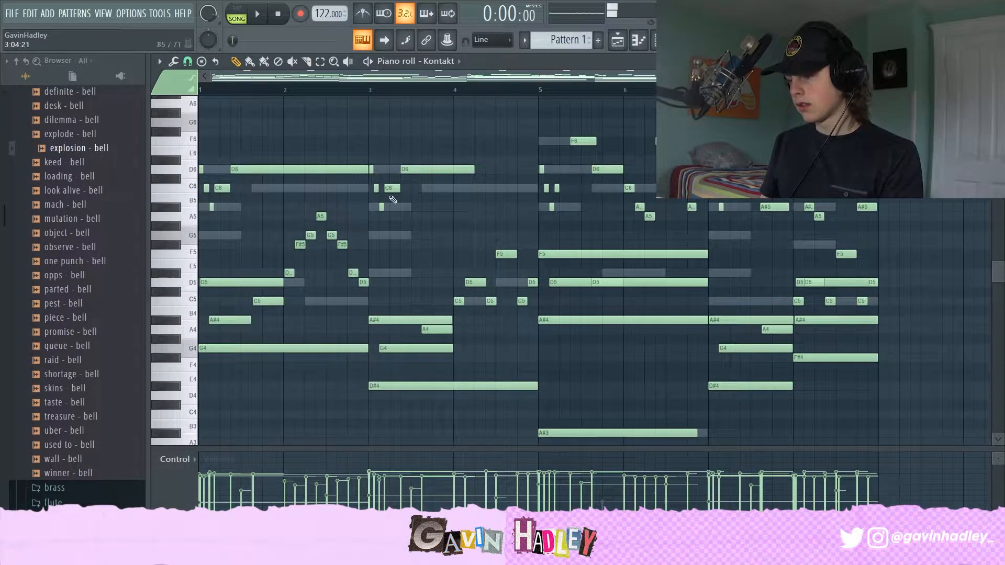
pyautogui.click(467, 283)
pyautogui.click(503, 254)
pyautogui.click(524, 302)
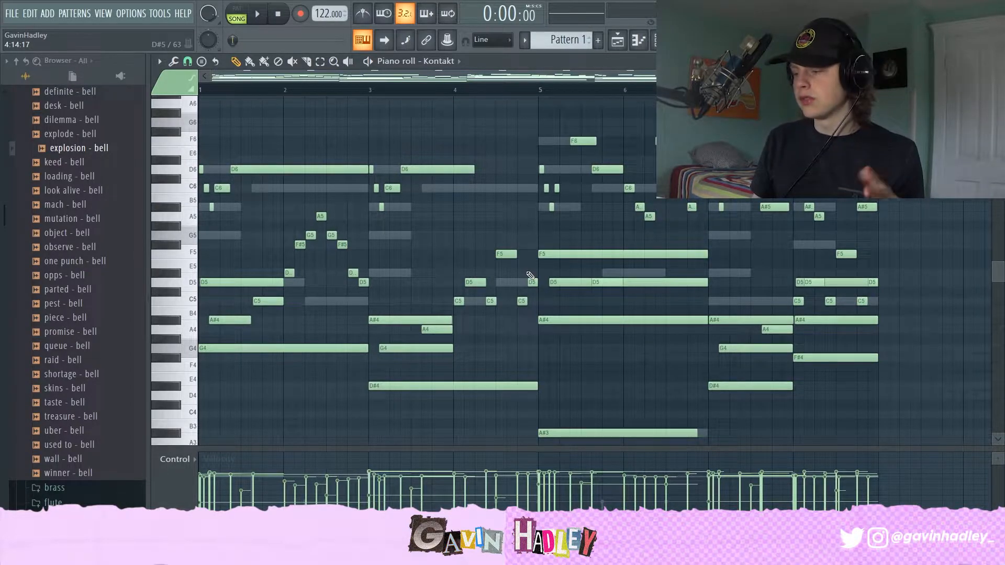
pyautogui.scroll(3, 434, 240)
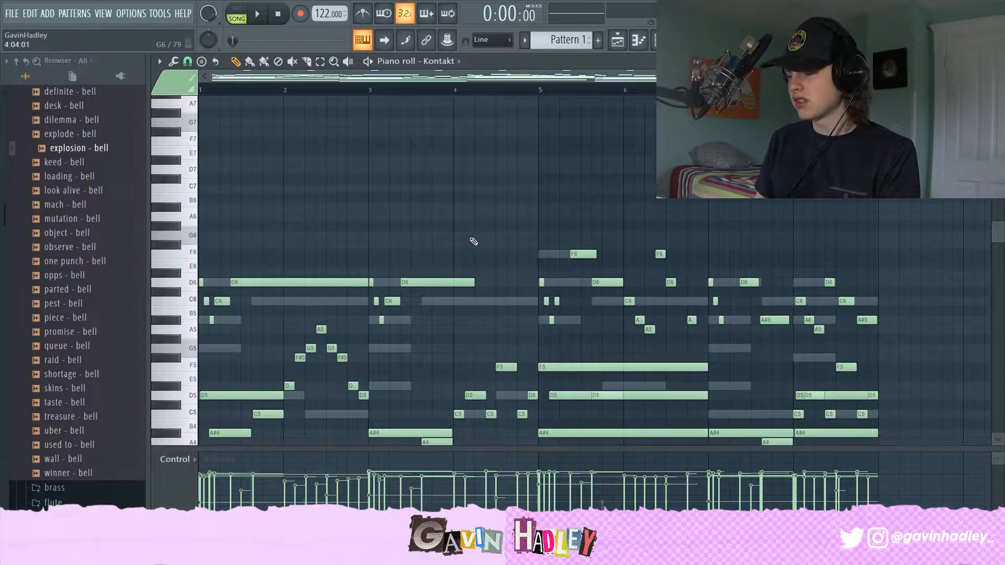
pyautogui.press('space')
pyautogui.click(519, 92)
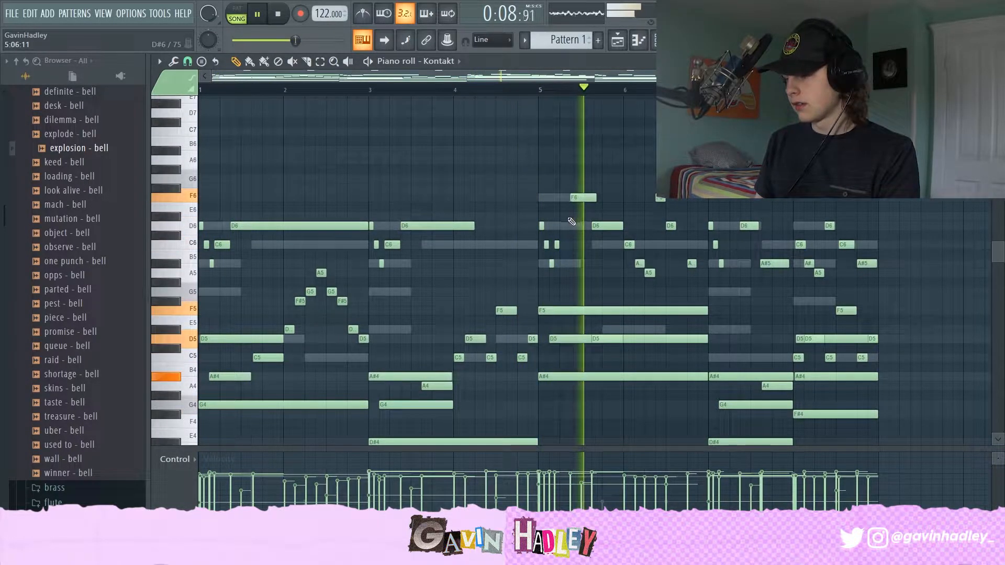
pyautogui.press('space')
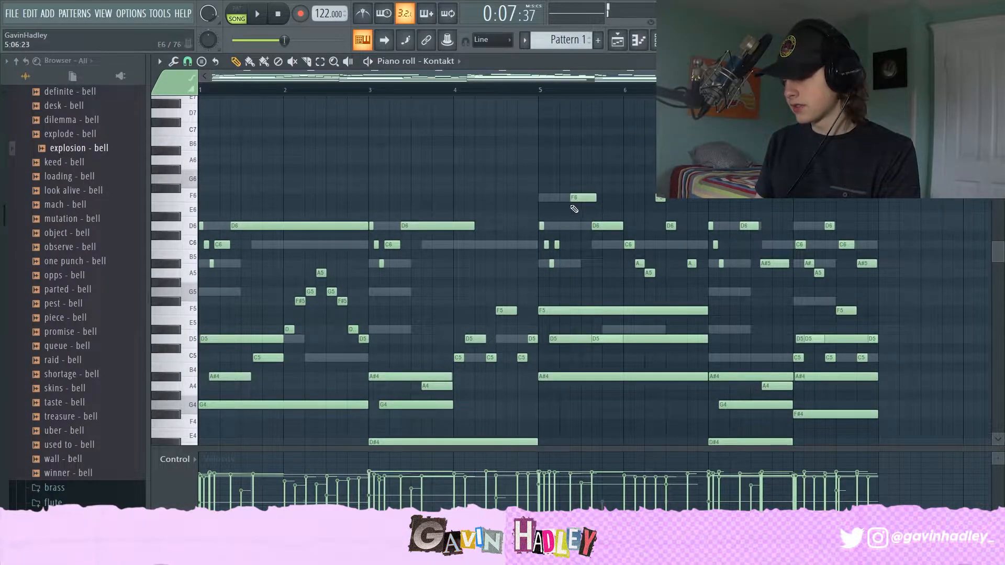
# Step: Audition the top-line D6 and A#5 notes across the pattern and scroll through the full note range
pyautogui.click(289, 226)
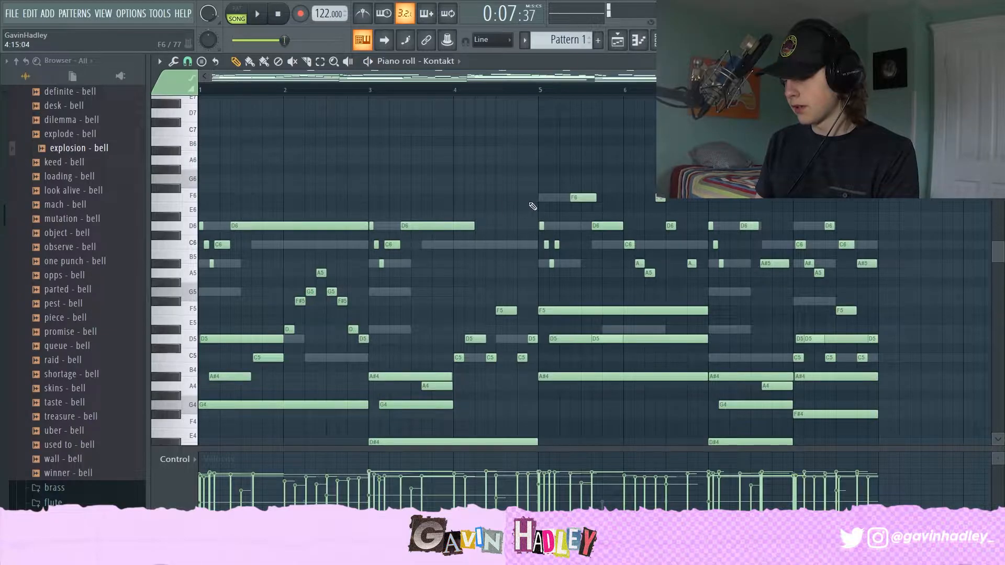
pyautogui.click(606, 226)
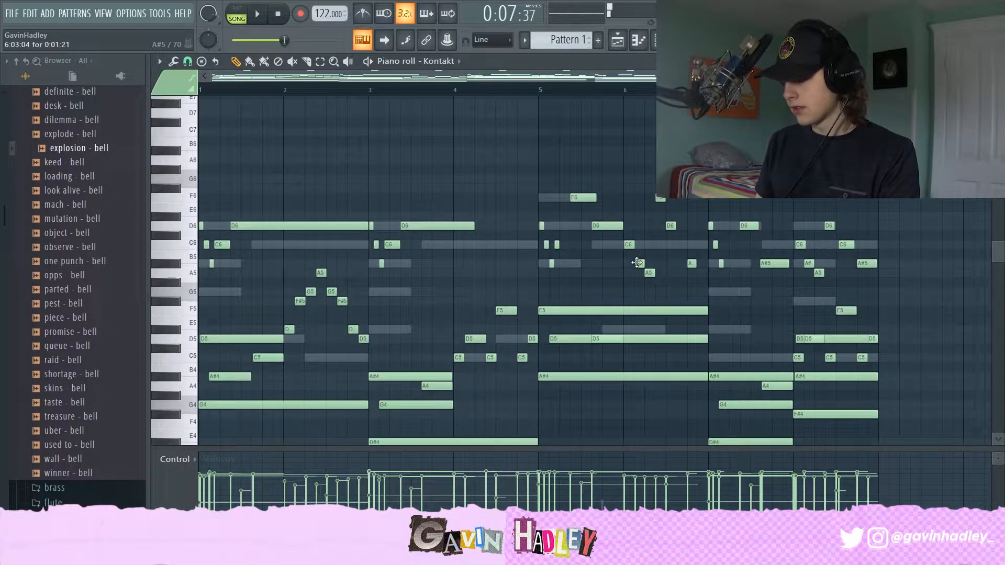
pyautogui.click(691, 263)
pyautogui.click(745, 226)
pyautogui.click(770, 264)
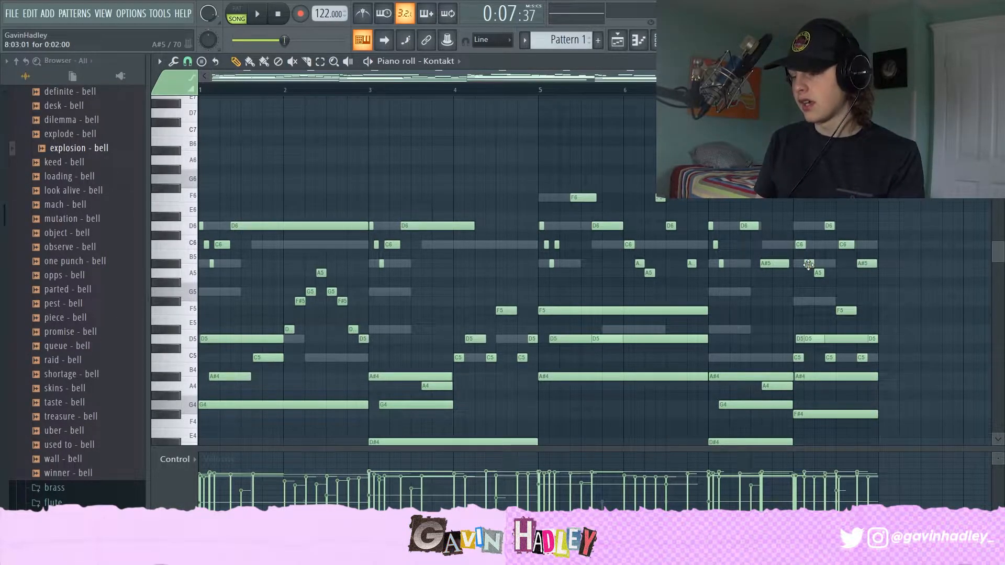
pyautogui.scroll(-3, 553, 332)
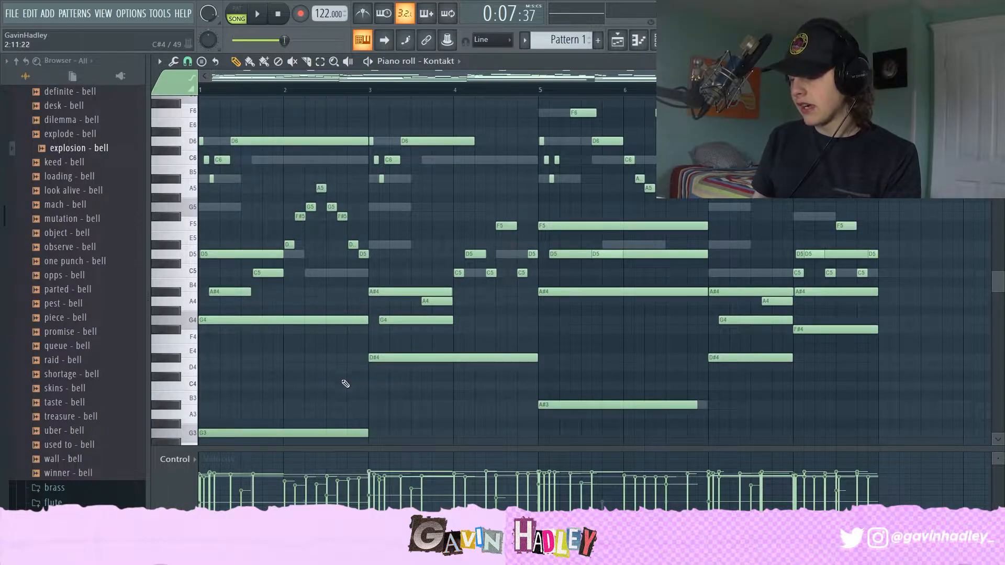
pyautogui.scroll(-6, 341, 386)
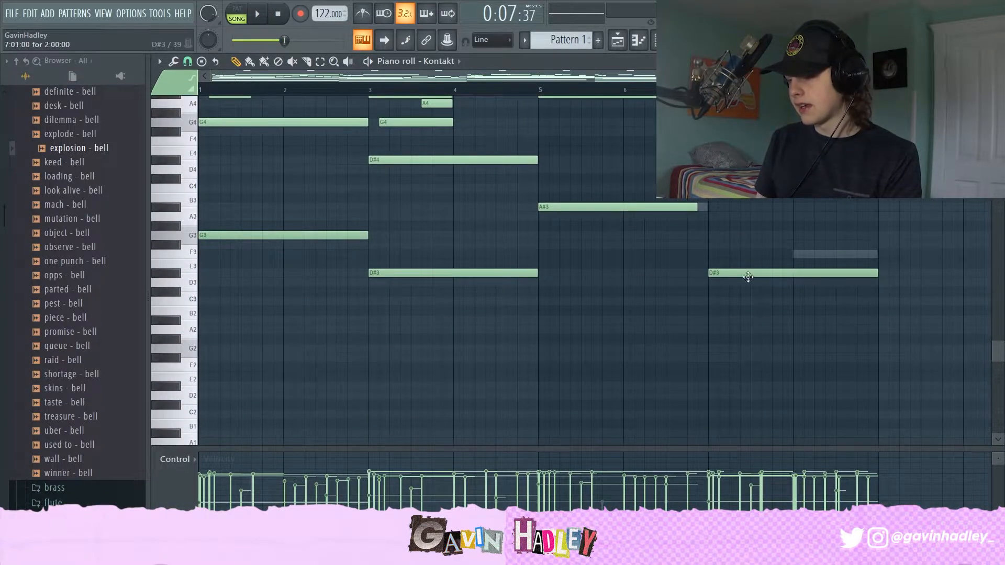
pyautogui.scroll(3, 776, 271)
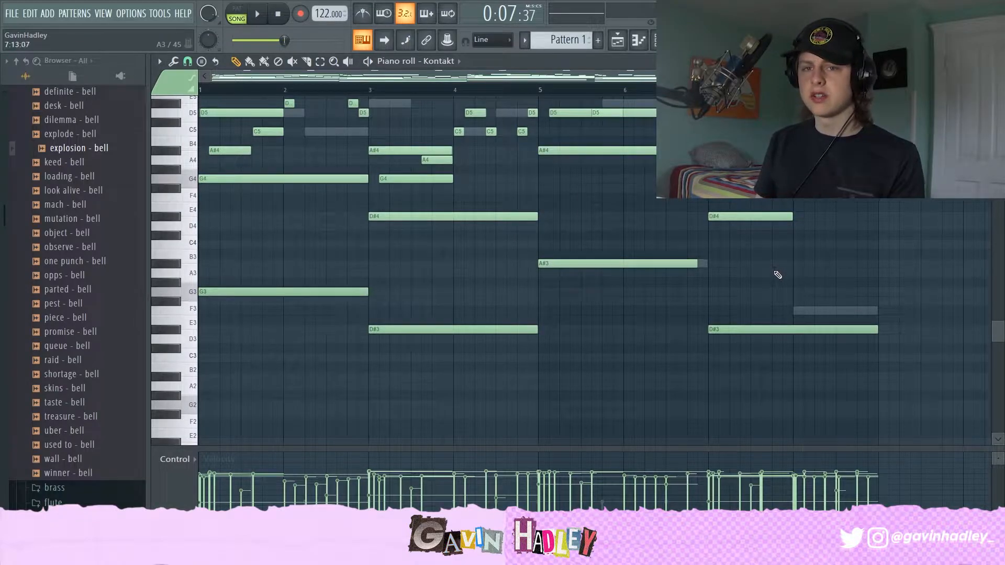
pyautogui.scroll(7, 587, 338)
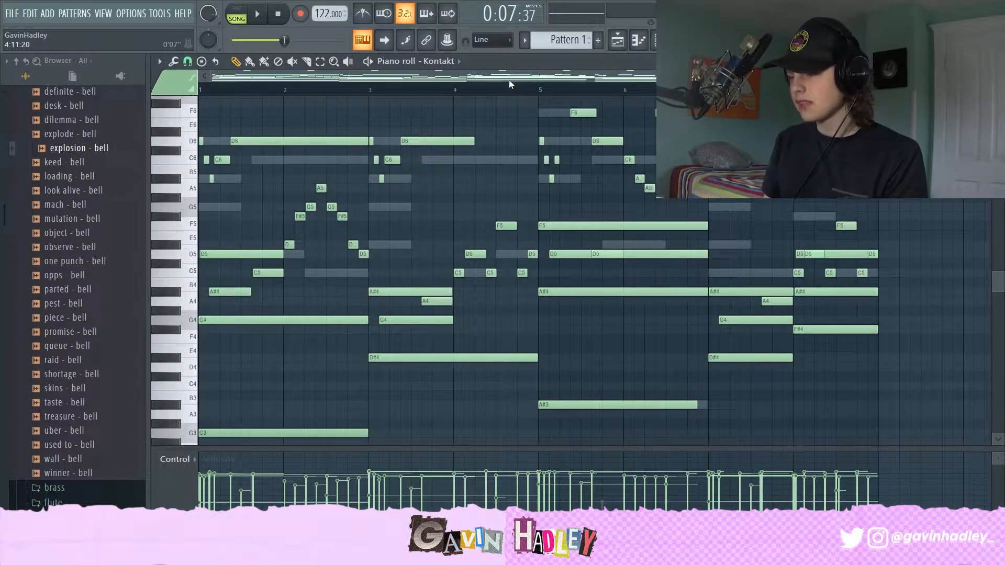
# Step: Show the Omnisphere channel's notes in the piano roll and scroll through them
pyautogui.click(440, 131)
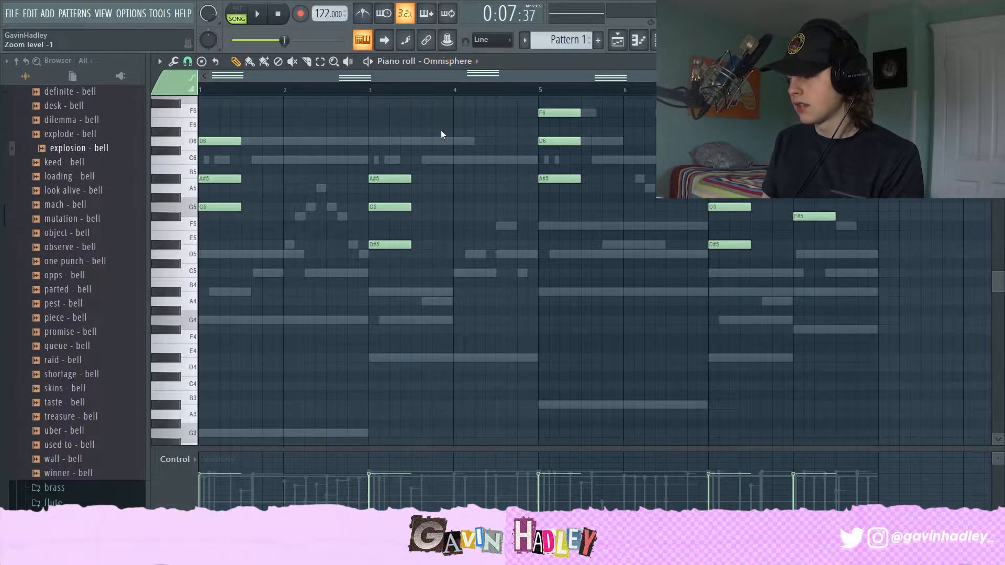
pyautogui.scroll(3, 400, 209)
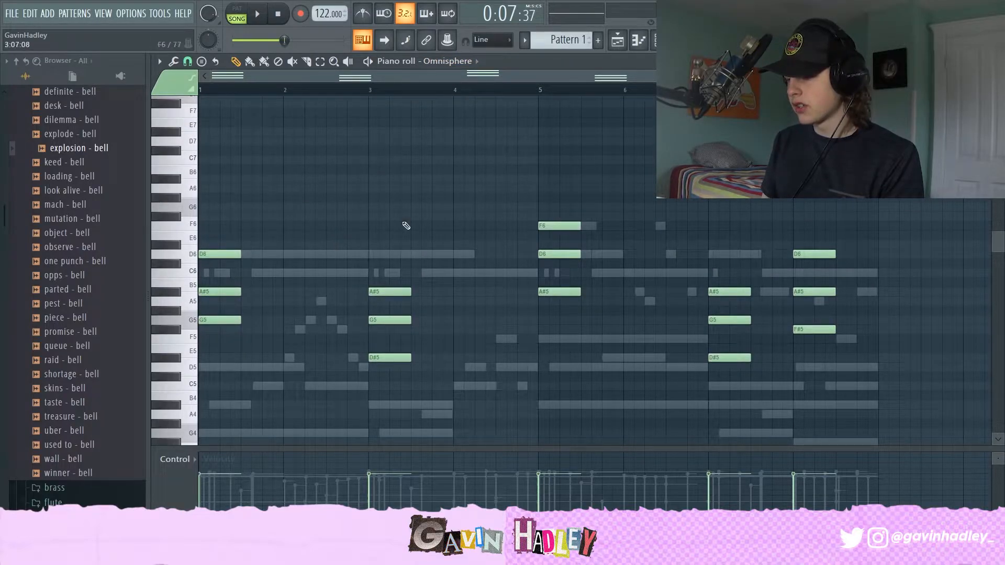
pyautogui.scroll(-2, 294, 234)
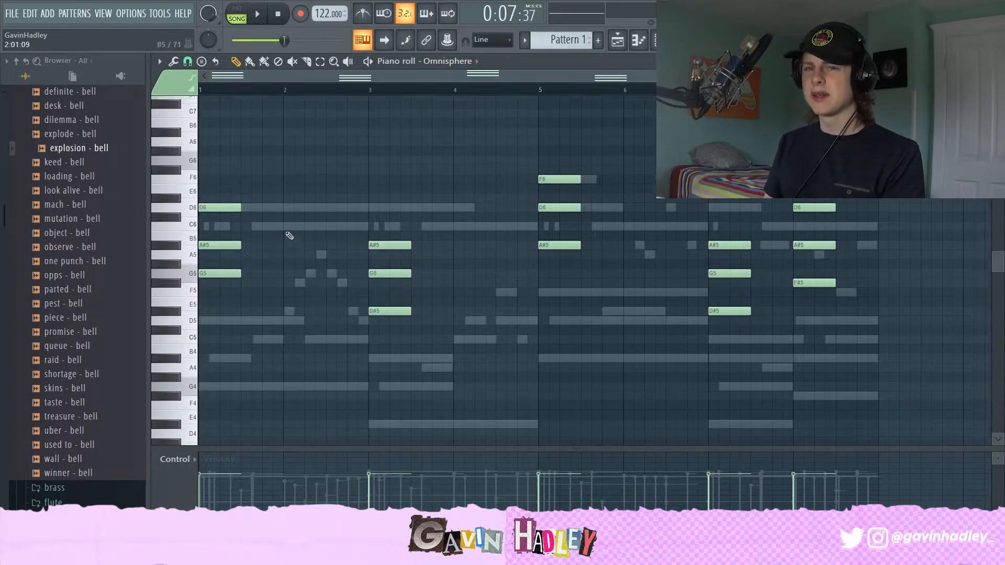
pyautogui.scroll(-3, 415, 284)
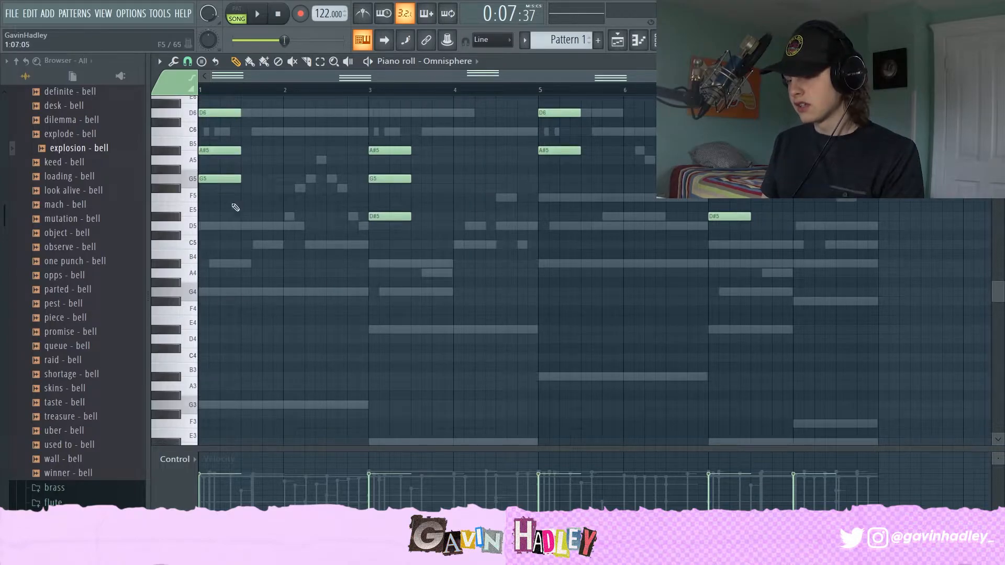
# Step: Show the Grand [key] channel's bass notes in the piano roll and inspect them
pyautogui.click(432, 144)
pyautogui.scroll(-3, 372, 222)
pyautogui.moveTo(248, 283); pyautogui.dragTo(253, 331)
pyautogui.rightClick(252, 334)
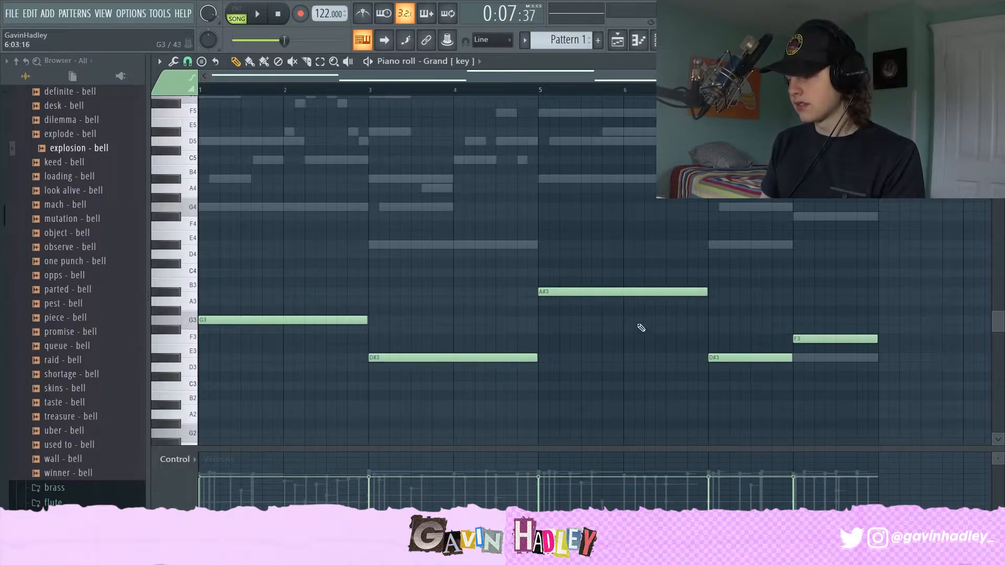
pyautogui.scroll(-2, 649, 332)
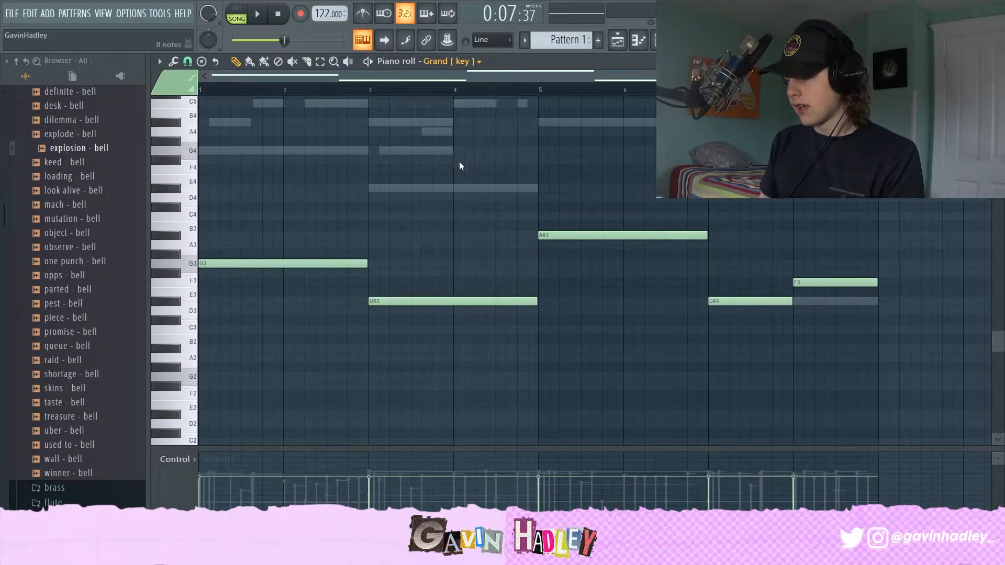
# Step: Show the Kontakt #2 channel's notes and play the pattern, glancing at the playlist
pyautogui.click(460, 181)
pyautogui.scroll(8, 361, 259)
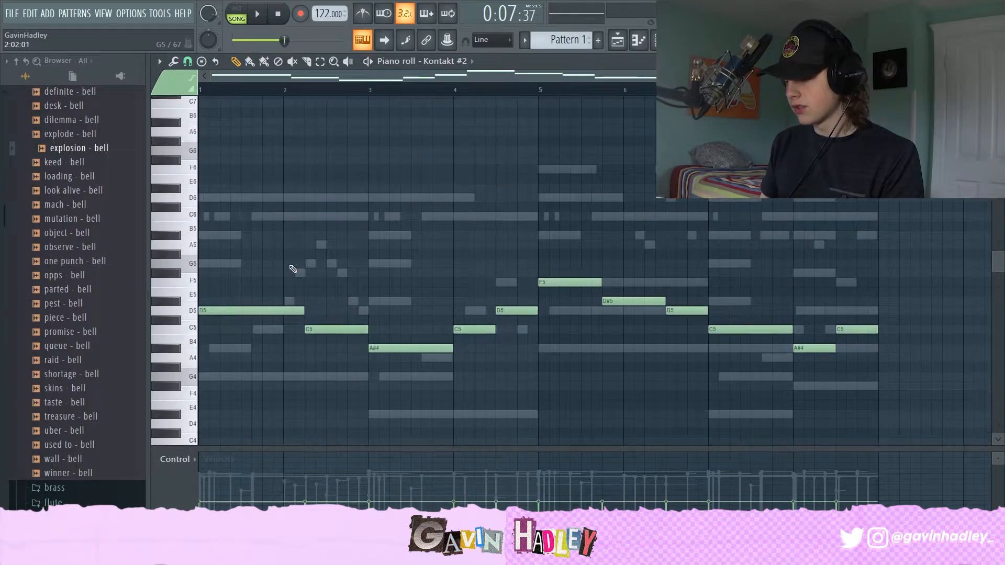
pyautogui.click(369, 61)
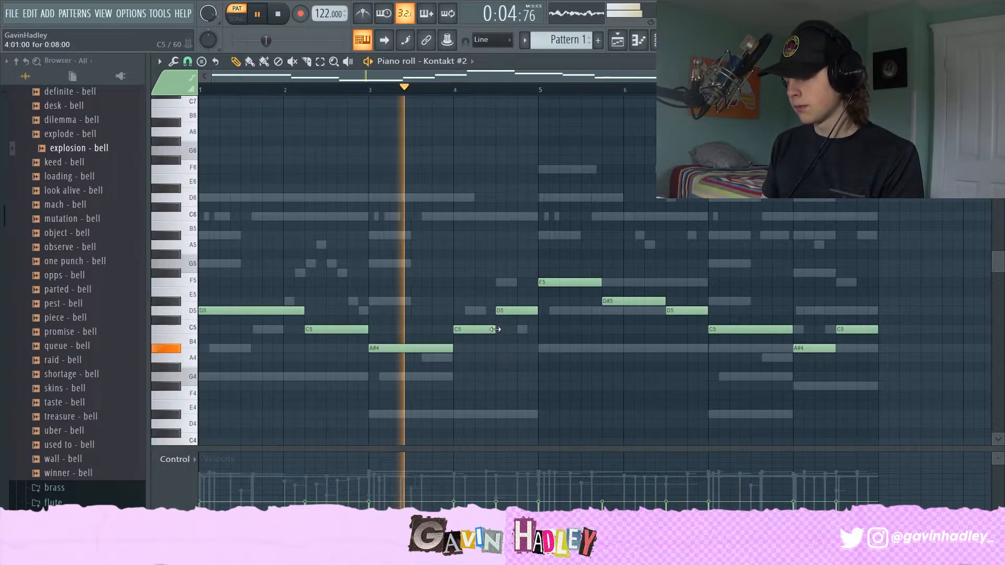
pyautogui.press('F5')
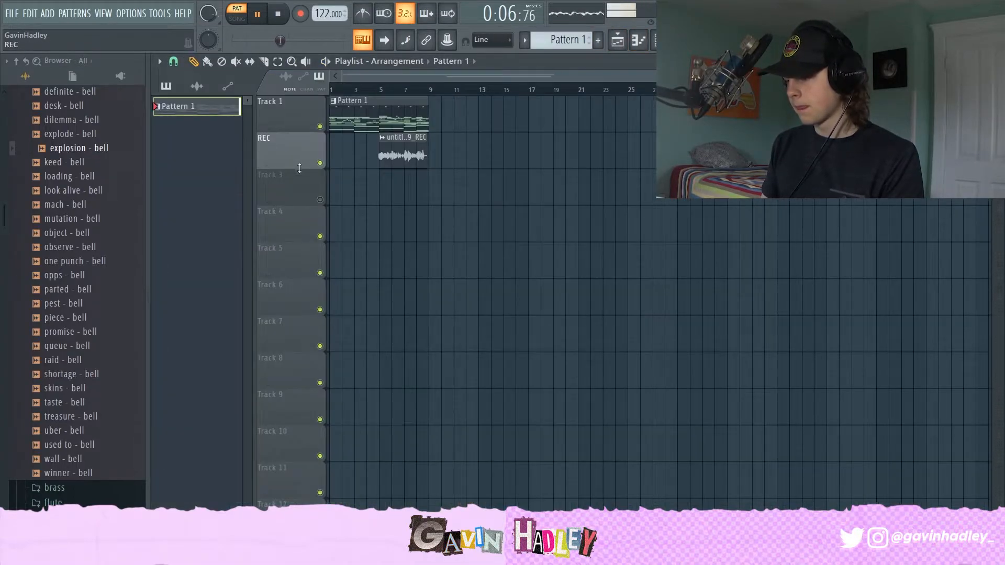
pyautogui.press('F7')
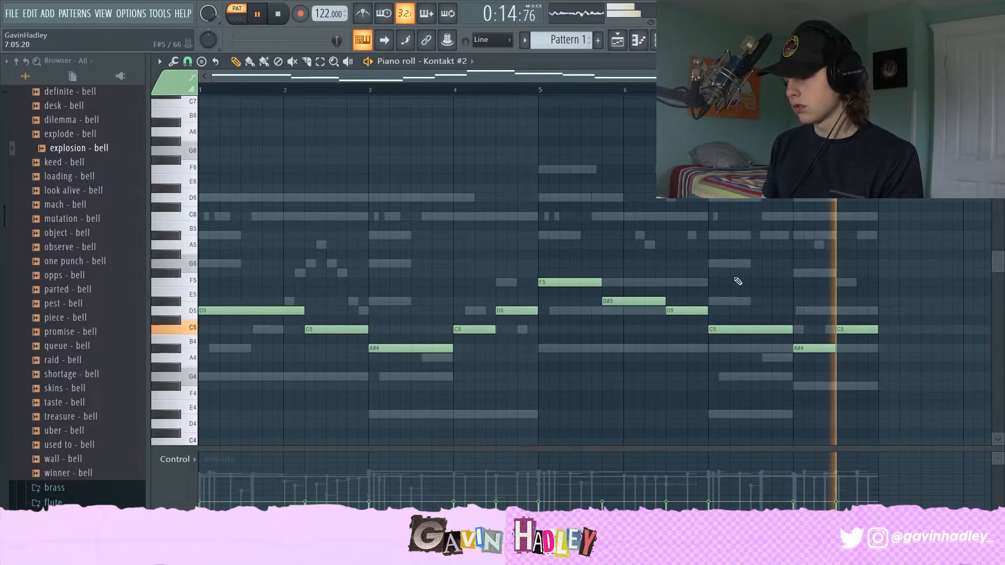
pyautogui.press('space')
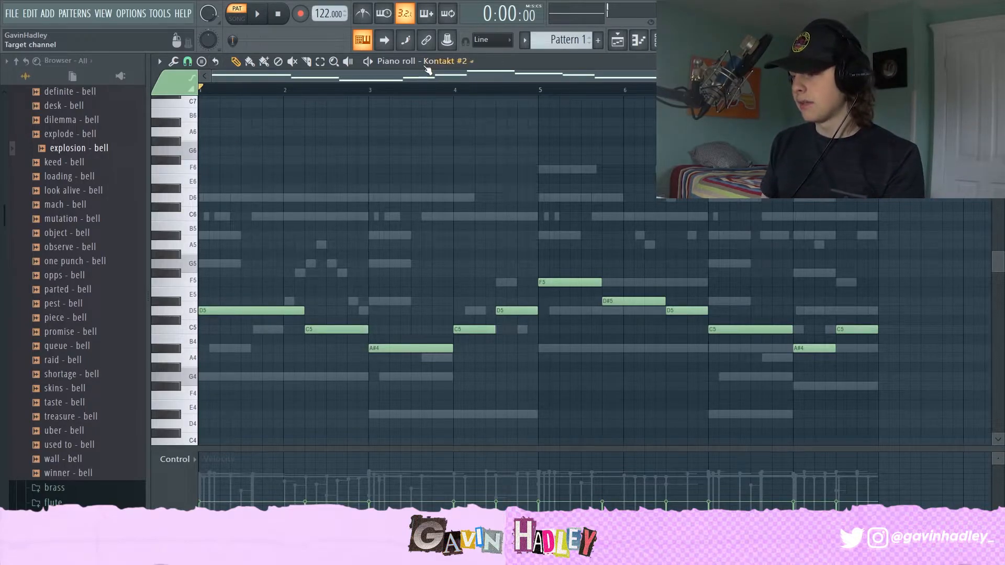
# Step: Play the explosion - bell channel's part in the piano roll and open the mixer
pyautogui.click(448, 162)
pyautogui.scroll(3, 214, 207)
pyautogui.press('space')
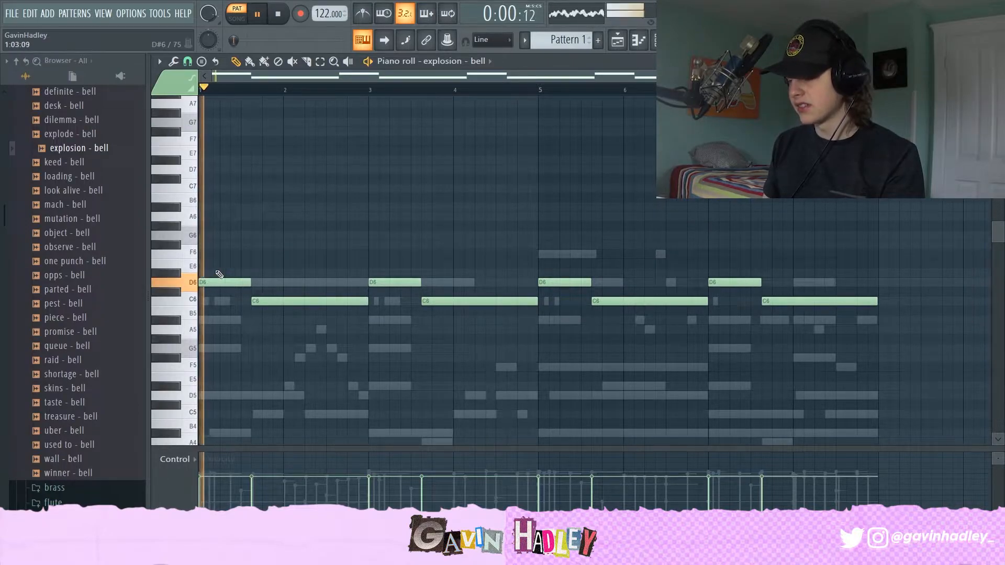
pyautogui.press('space')
pyautogui.click(618, 40)
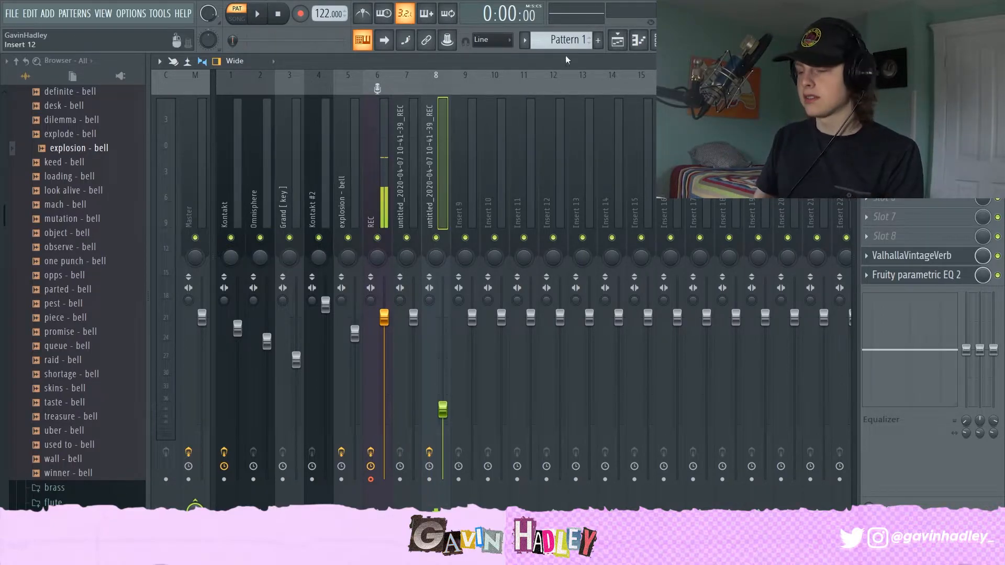
# Step: Select the Kontakt mixer insert and open its ValhallaVintageVerb and Cassette effects to inspect them
pyautogui.click(244, 155)
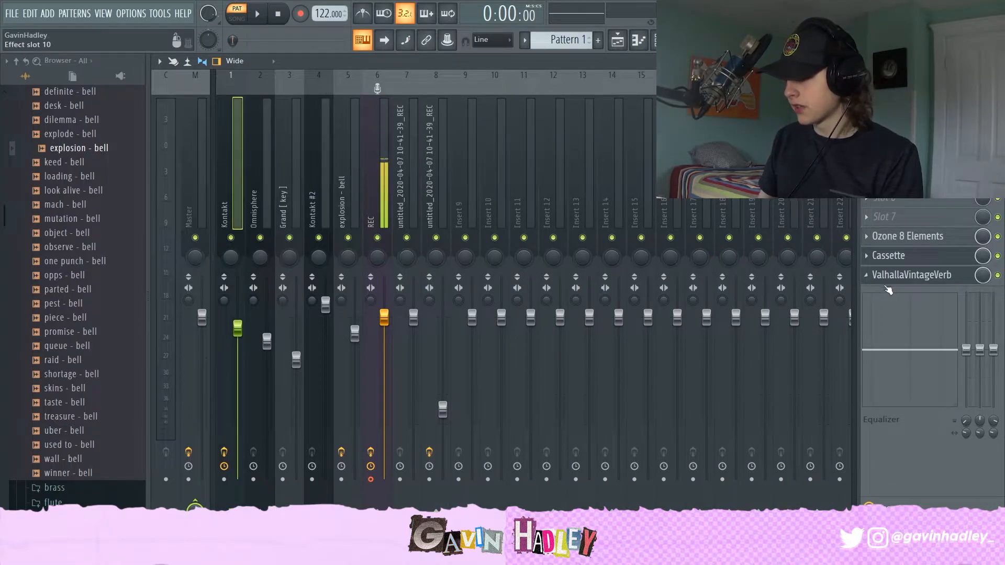
pyautogui.click(900, 276)
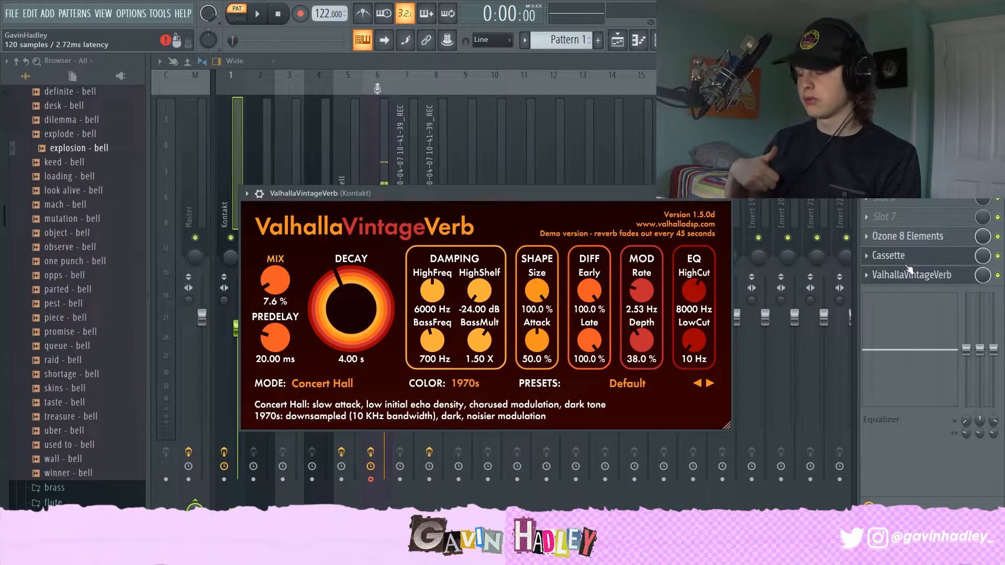
pyautogui.click(908, 261)
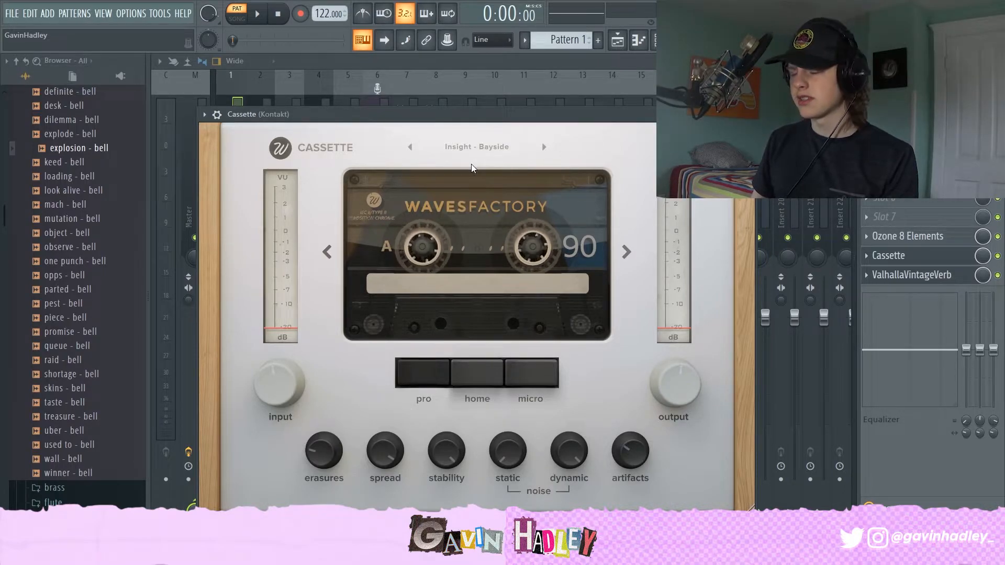
pyautogui.moveTo(457, 455)
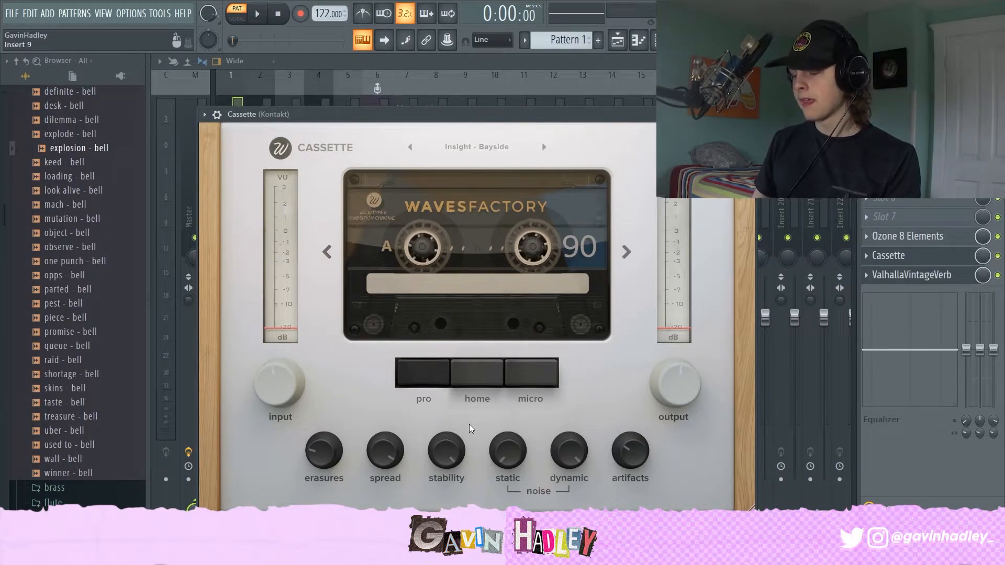
pyautogui.moveTo(463, 432)
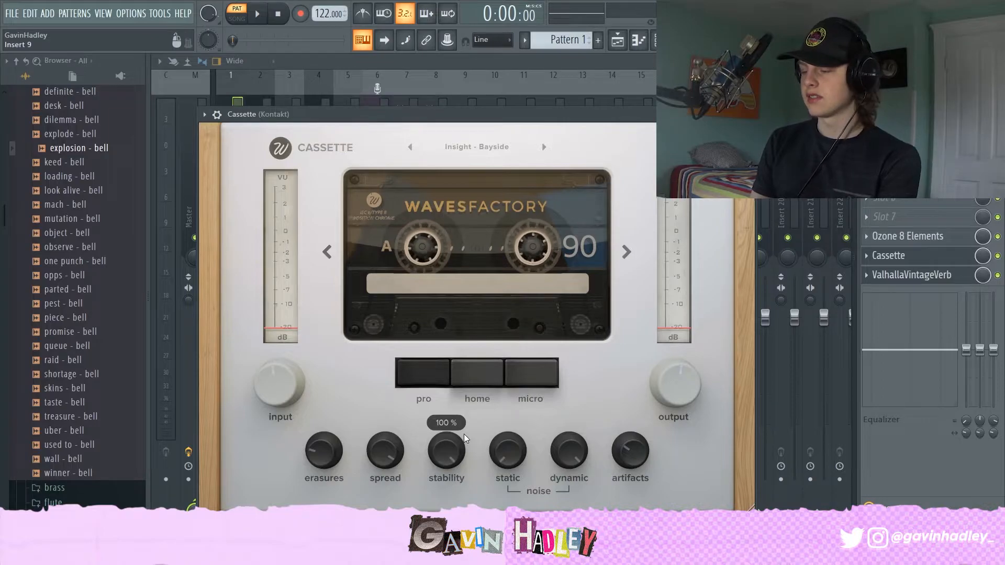
# Step: Disable Ozone 8 Elements on the Kontakt insert and mute the other instrument inserts, then play
pyautogui.click(997, 237)
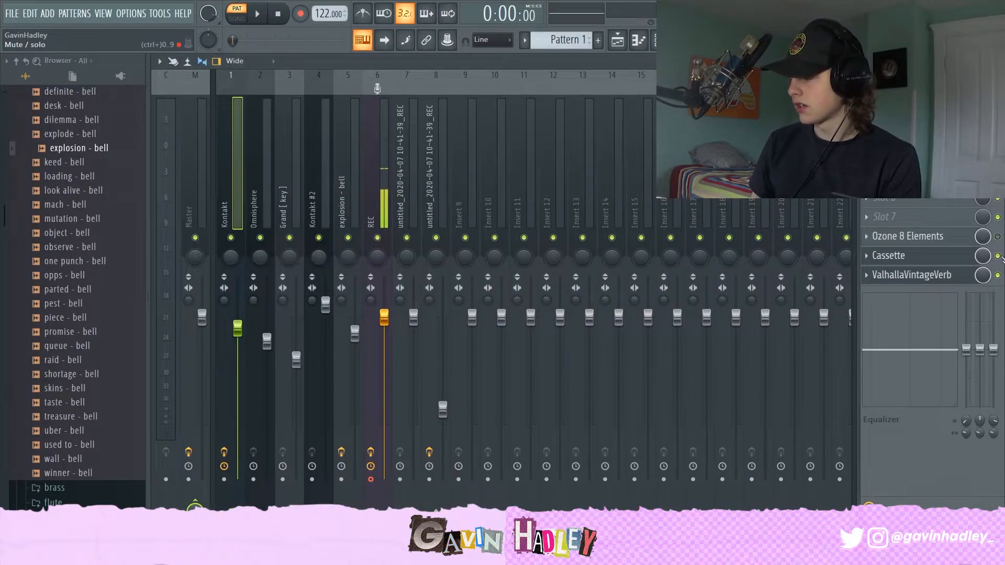
pyautogui.moveTo(436, 238); pyautogui.dragTo(259, 239)
pyautogui.press('space')
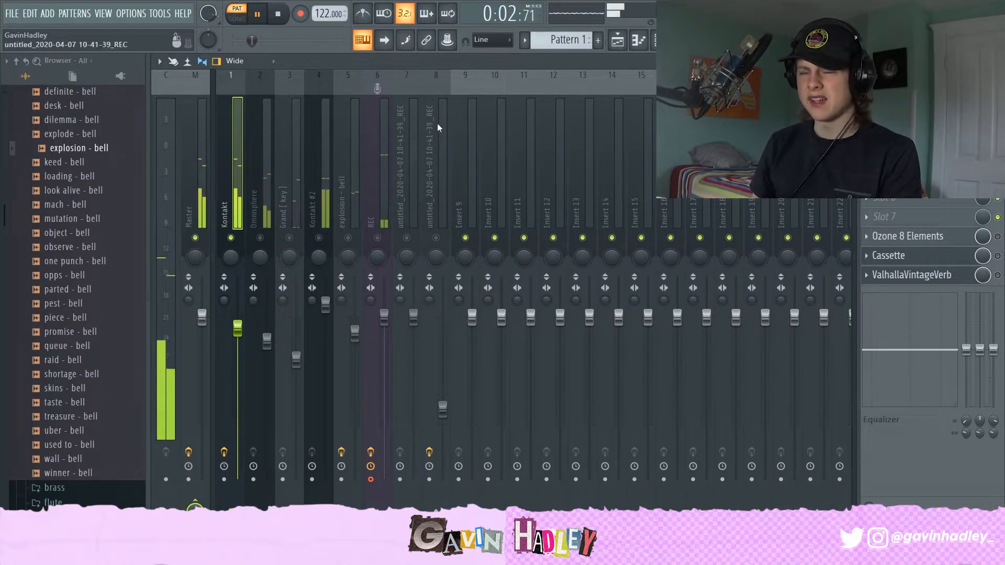
# Step: Toggle ValhallaVintageVerb on the Kontakt insert while restarting playback to compare the sound
pyautogui.click(638, 40)
pyautogui.scroll(5, 454, 244)
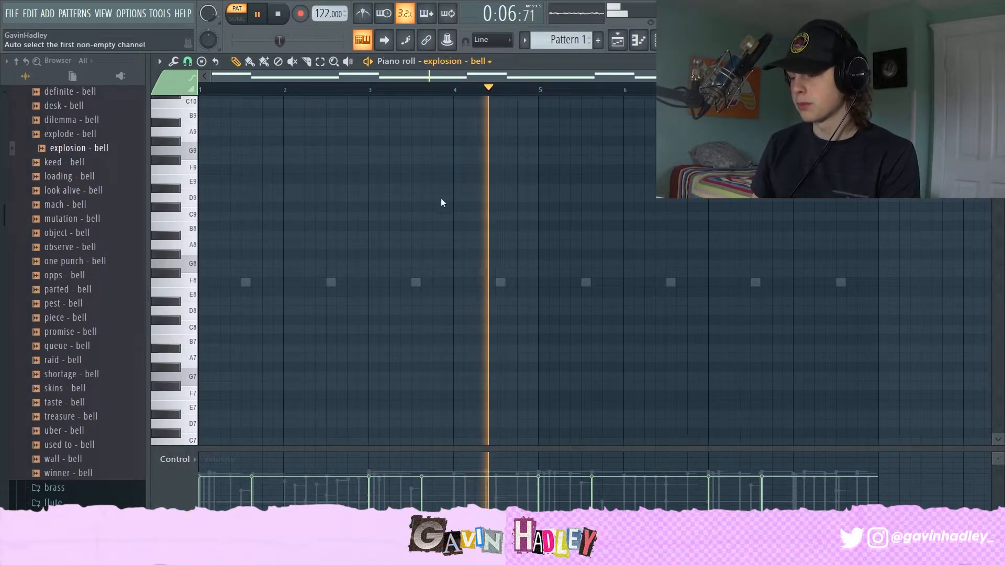
pyautogui.press('F9')
pyautogui.press('space')
pyautogui.click(997, 275)
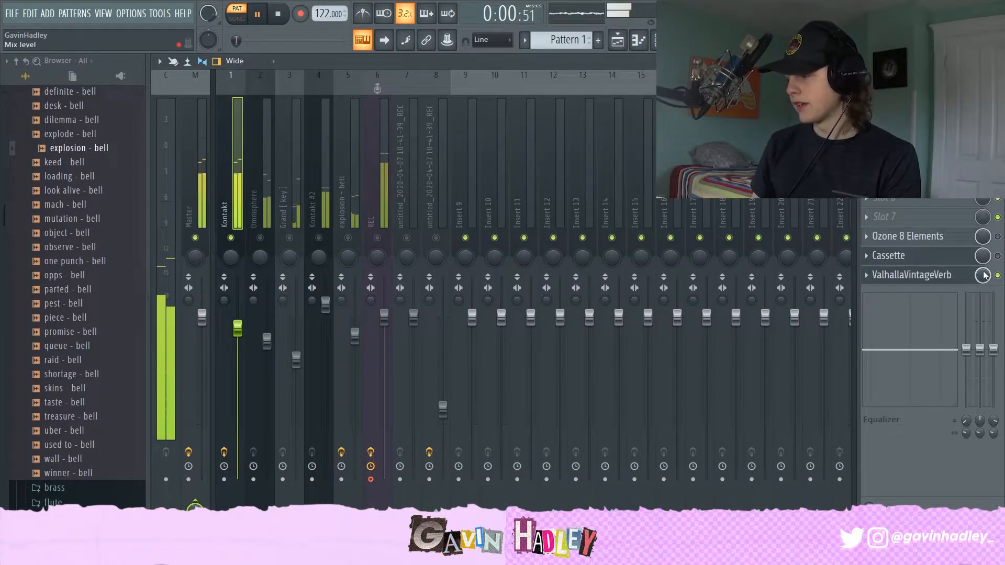
pyautogui.press('space')
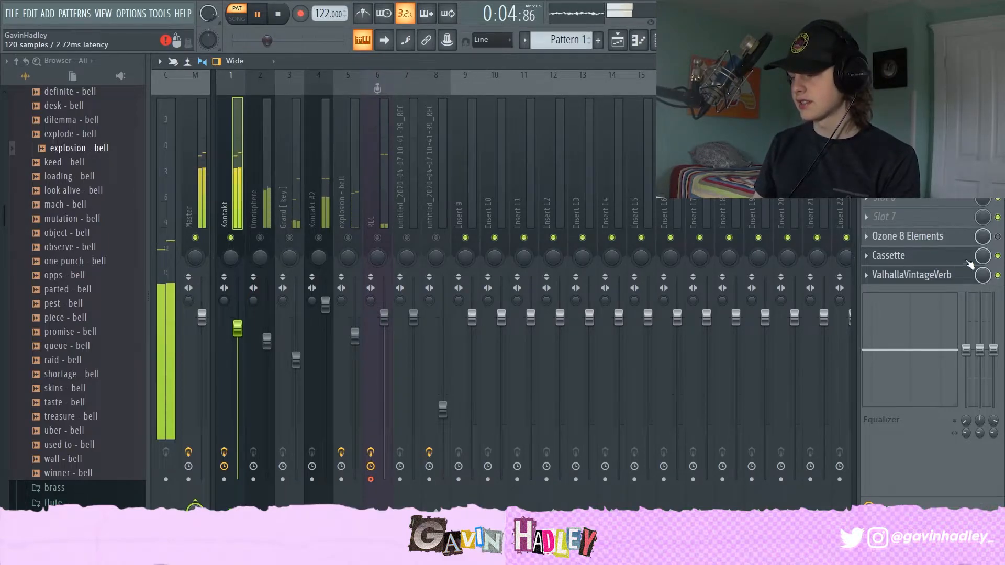
pyautogui.press('space')
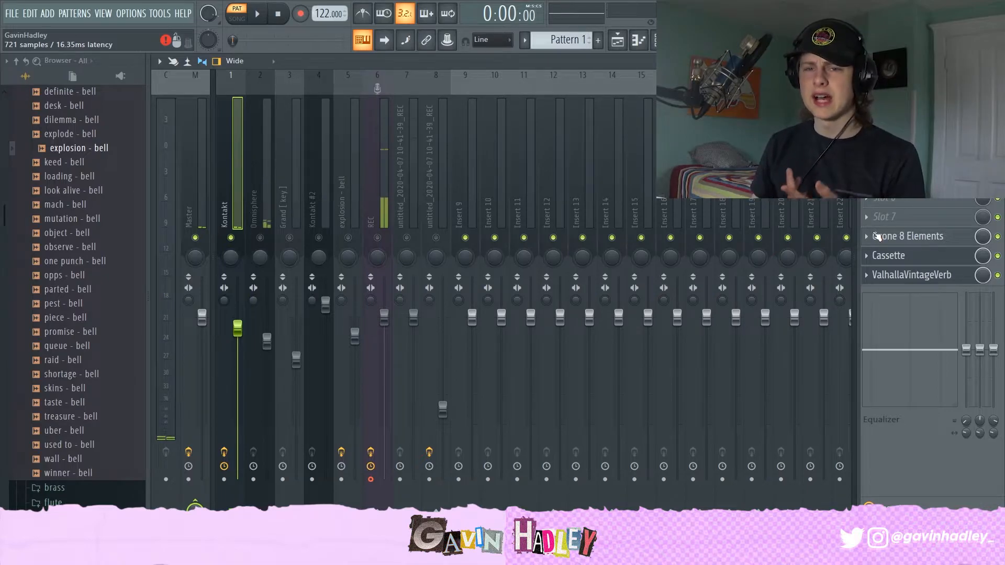
pyautogui.press('space')
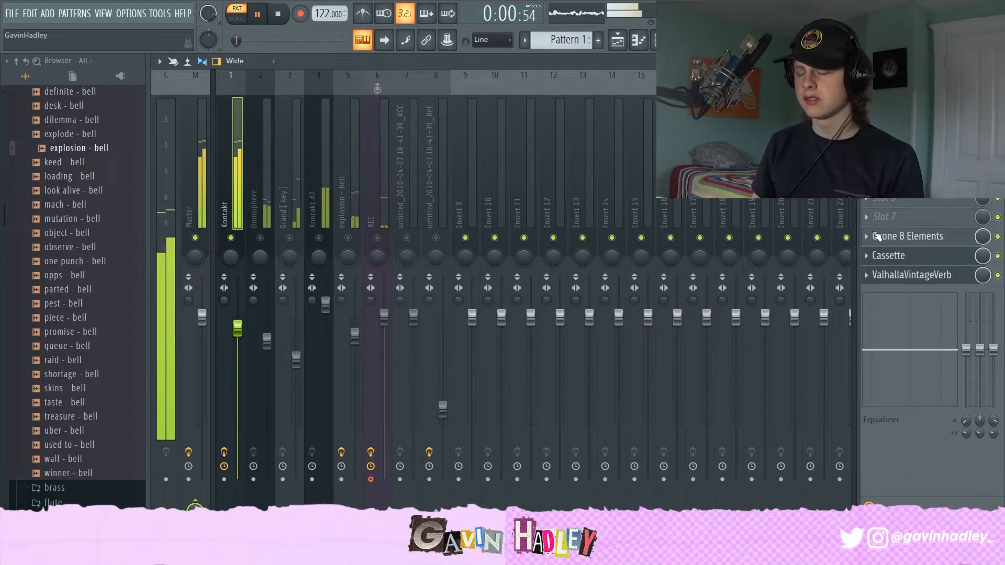
# Step: Select the Omnisphere and Grand [key] inserts during playback and nudge the Omnisphere fader up slightly
pyautogui.moveTo(242, 330); pyautogui.dragTo(242, 330)
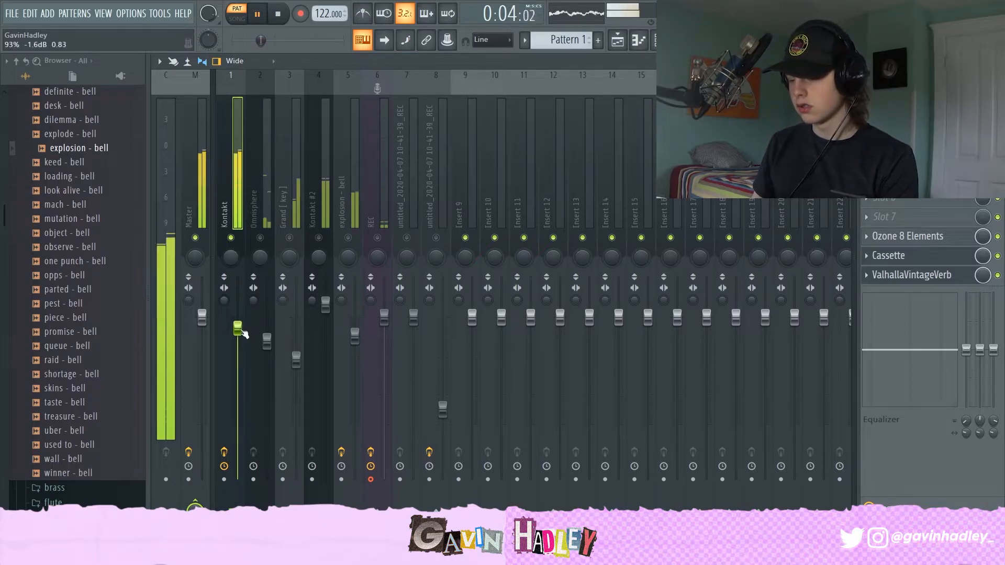
pyautogui.press('space')
pyautogui.click(272, 195)
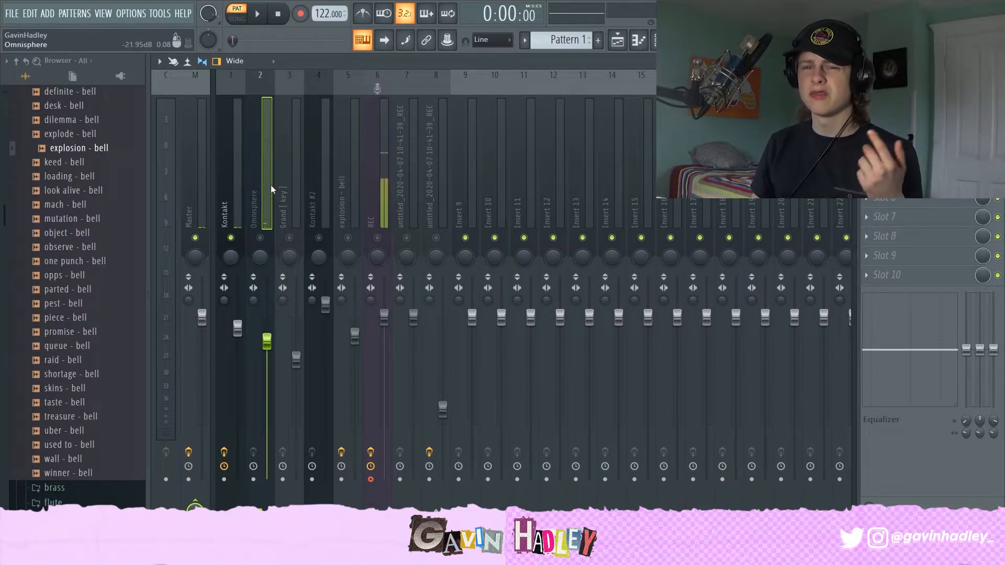
pyautogui.click(278, 213)
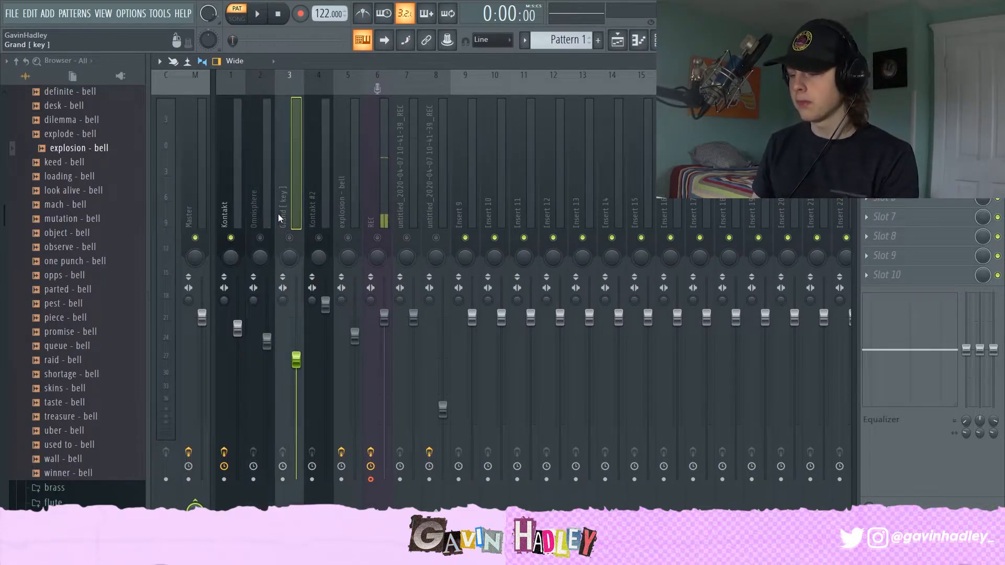
pyautogui.click(264, 214)
pyautogui.press('space')
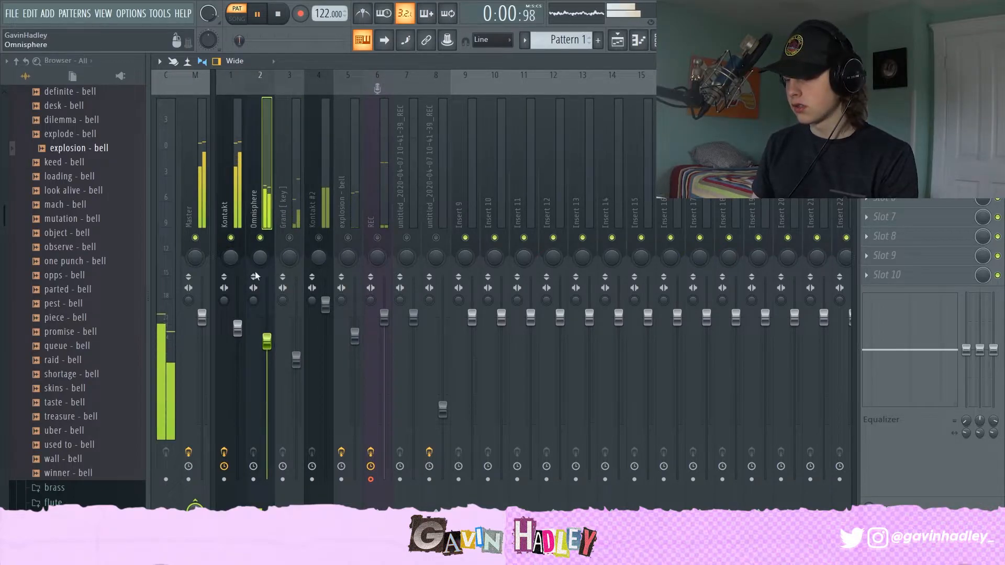
pyautogui.moveTo(265, 342); pyautogui.dragTo(268, 337)
pyautogui.press('space')
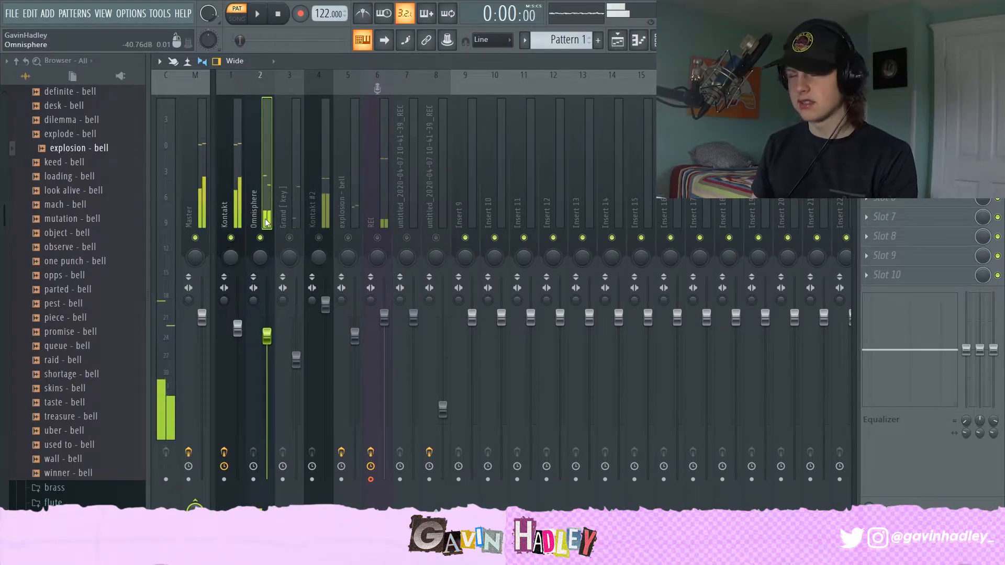
# Step: Audition the Grand [key] and Kontakt #2 inserts during playback
pyautogui.click(301, 359)
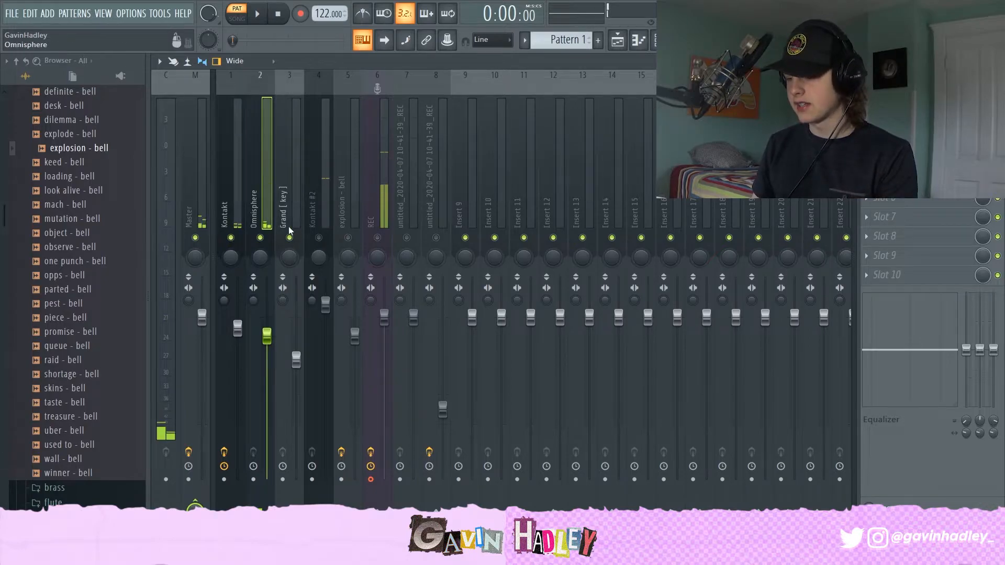
pyautogui.press('space')
pyautogui.click(325, 304)
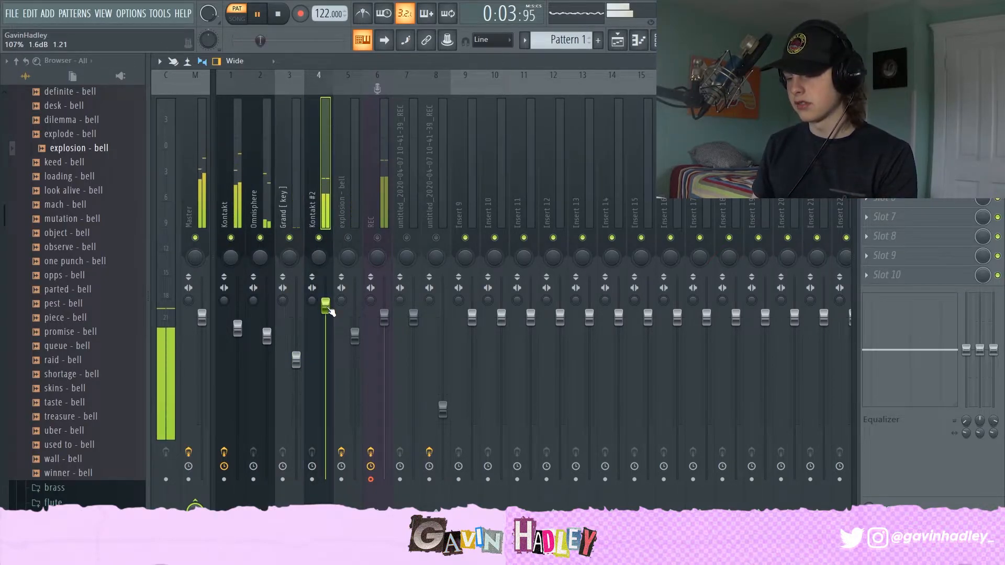
pyautogui.press('space')
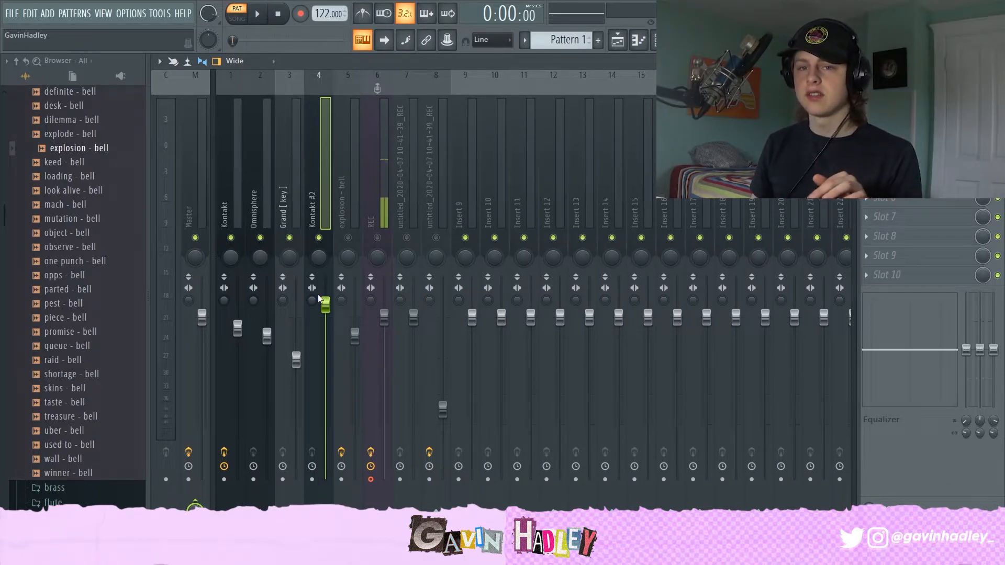
# Step: Select the explosion - bell and REC inserts and toggle the REC insert's mute
pyautogui.click(353, 225)
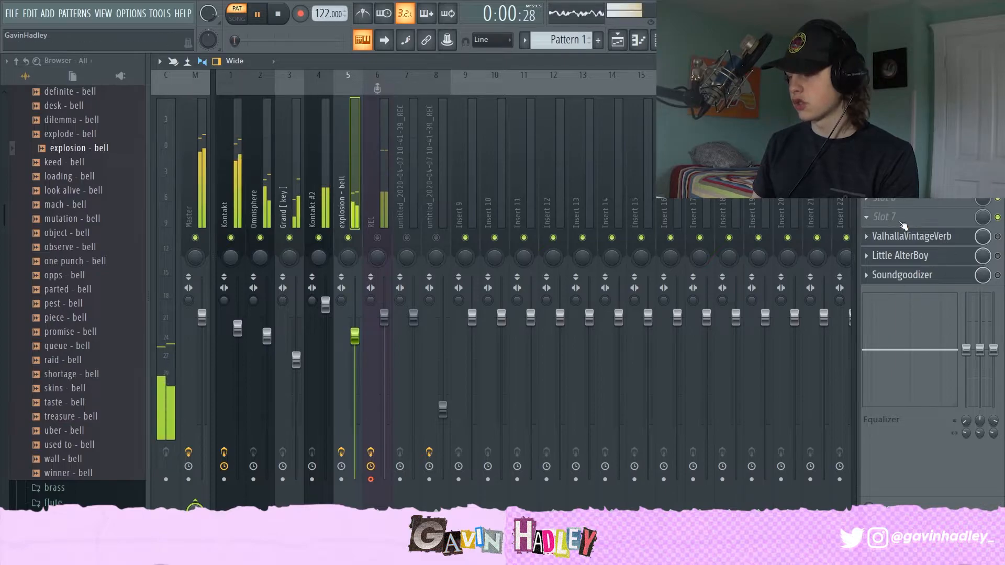
pyautogui.click(370, 224)
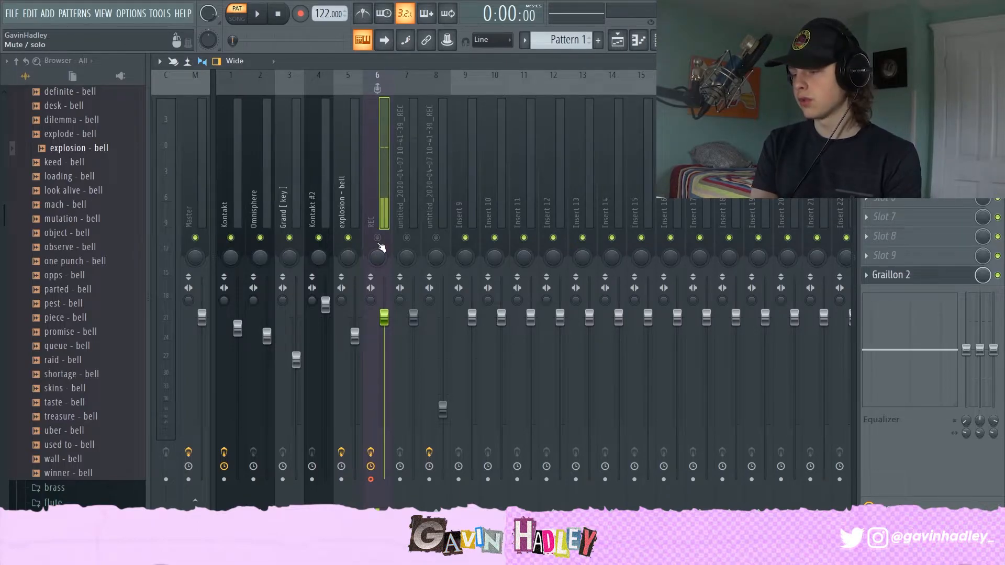
pyautogui.click(377, 239)
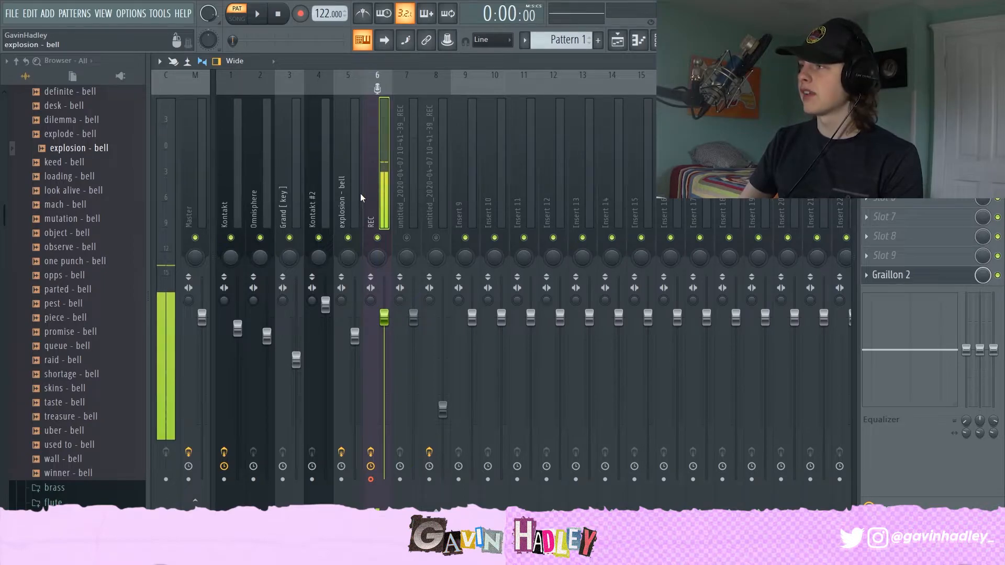
# Step: Open the playlist and inspect the recorded vocal clip's channel settings, then return to the mixer
pyautogui.click(618, 39)
pyautogui.click(320, 164)
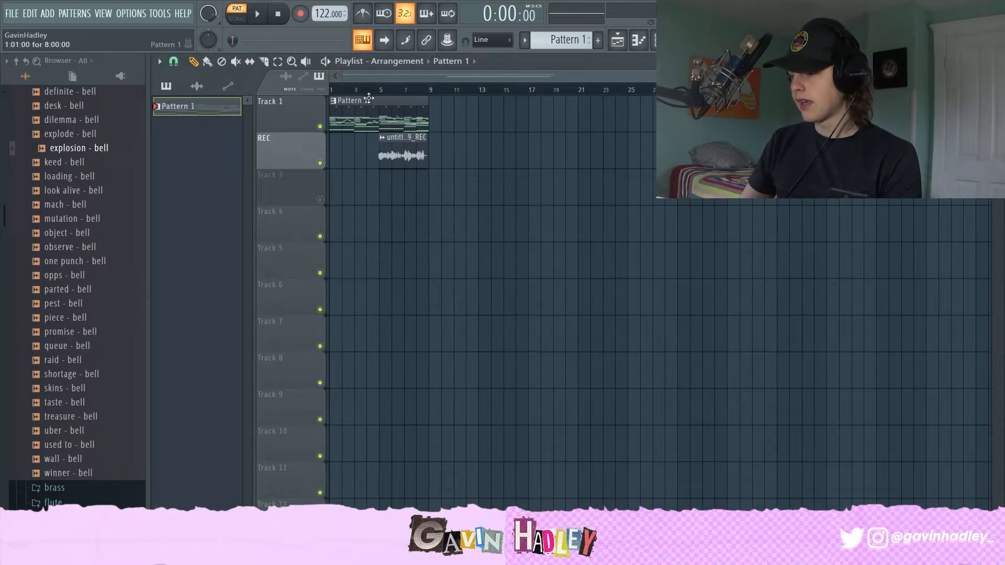
pyautogui.click(374, 94)
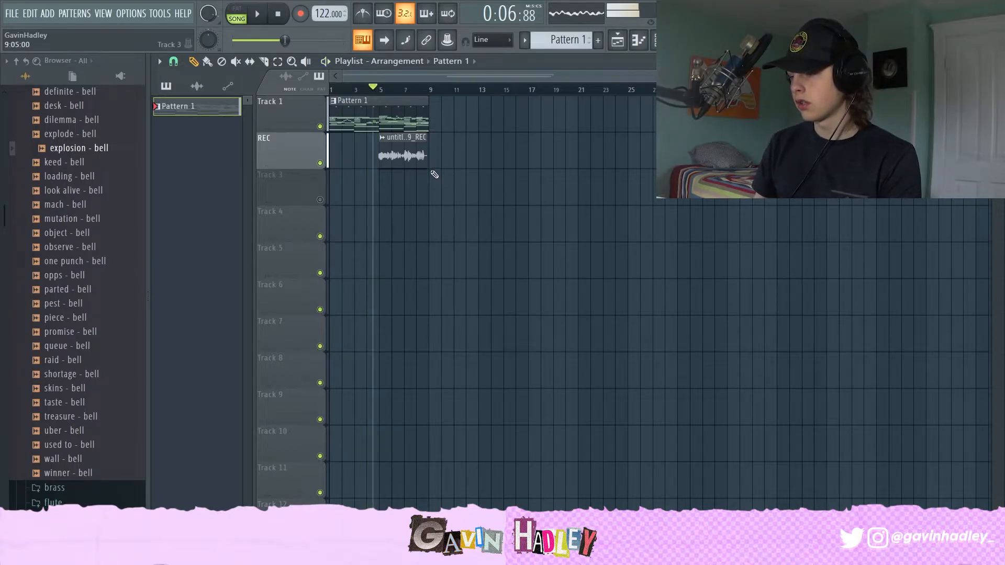
pyautogui.doubleClick(401, 158)
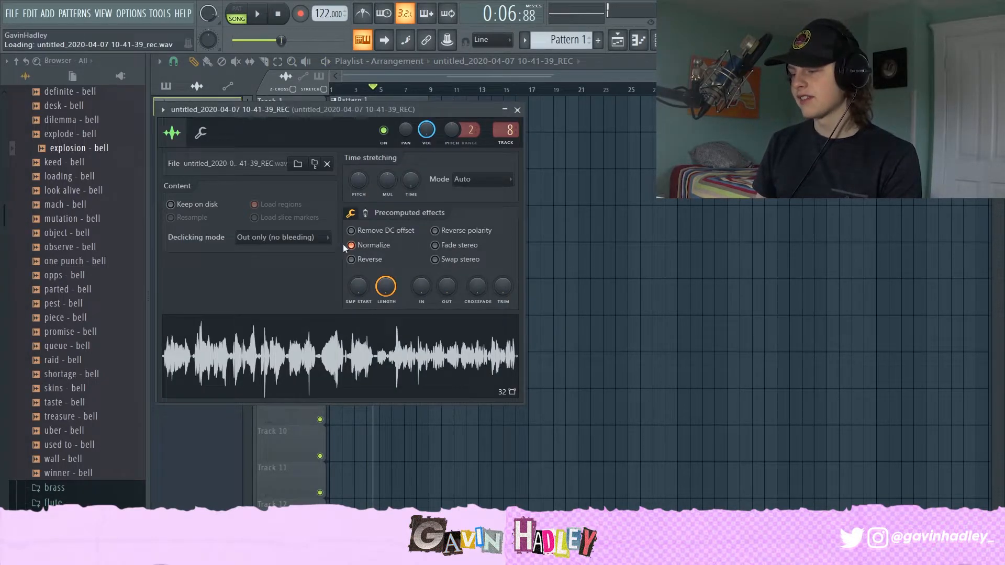
pyautogui.press('F9')
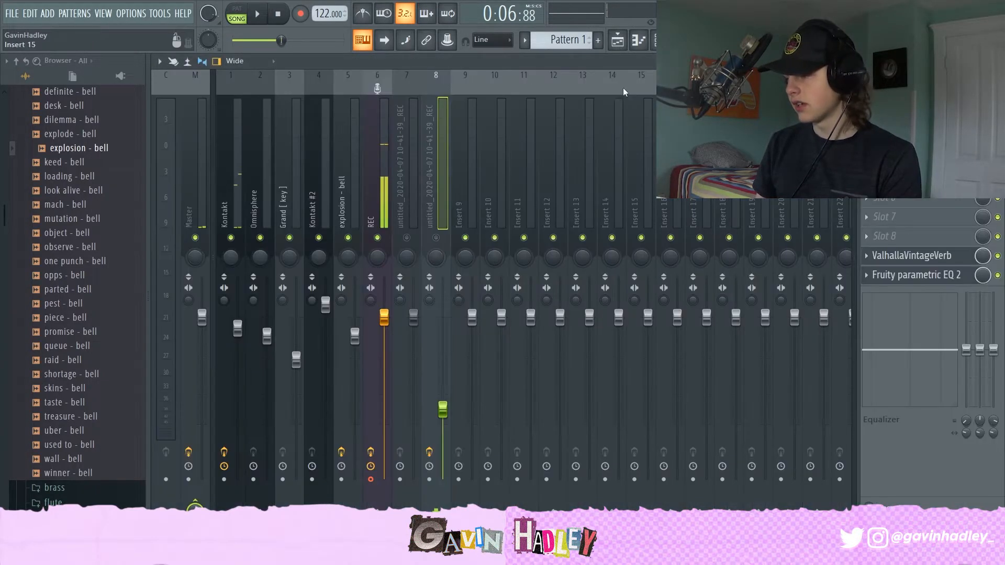
# Step: Toggle the mute on the two untitled_2020-04-07 recording inserts
pyautogui.click(387, 175)
pyautogui.click(406, 222)
pyautogui.click(429, 235)
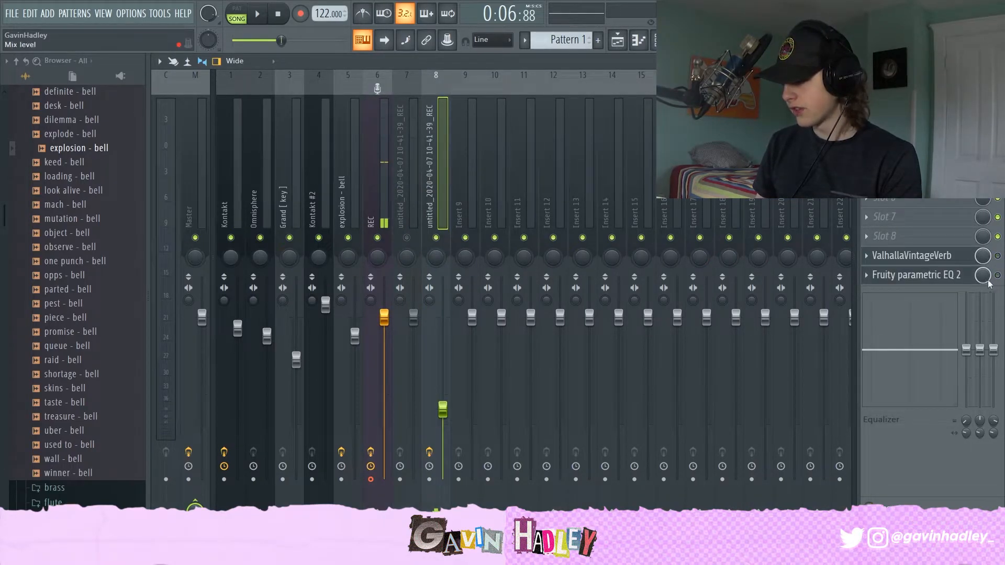
# Step: Open the Graillon 2 plugin on the REC insert to inspect it, then close it
pyautogui.click(372, 210)
pyautogui.click(890, 274)
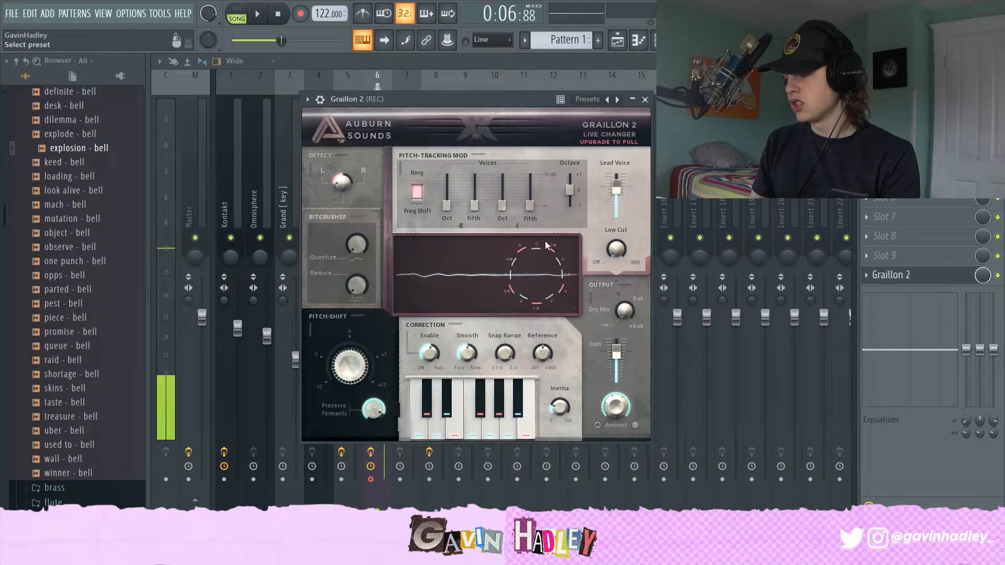
pyautogui.click(524, 65)
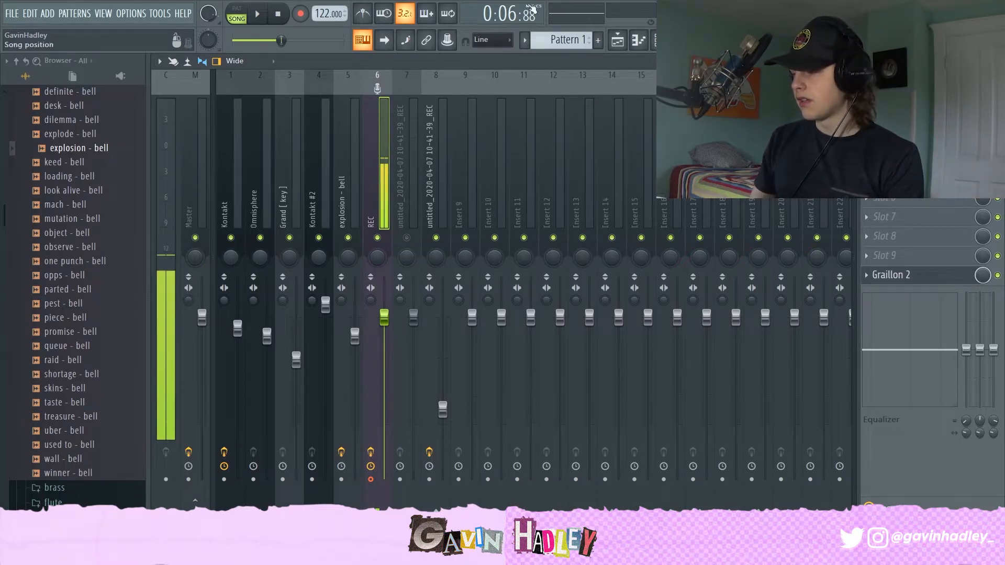
# Step: Switch between the playlist and mixer to check the second untitled recording insert
pyautogui.click(617, 39)
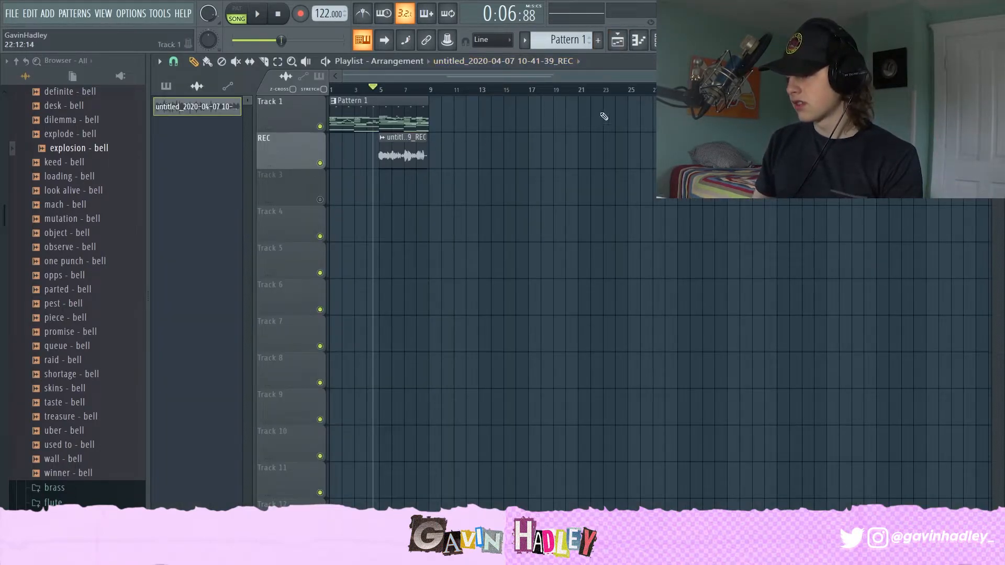
pyautogui.click(617, 40)
pyautogui.click(434, 197)
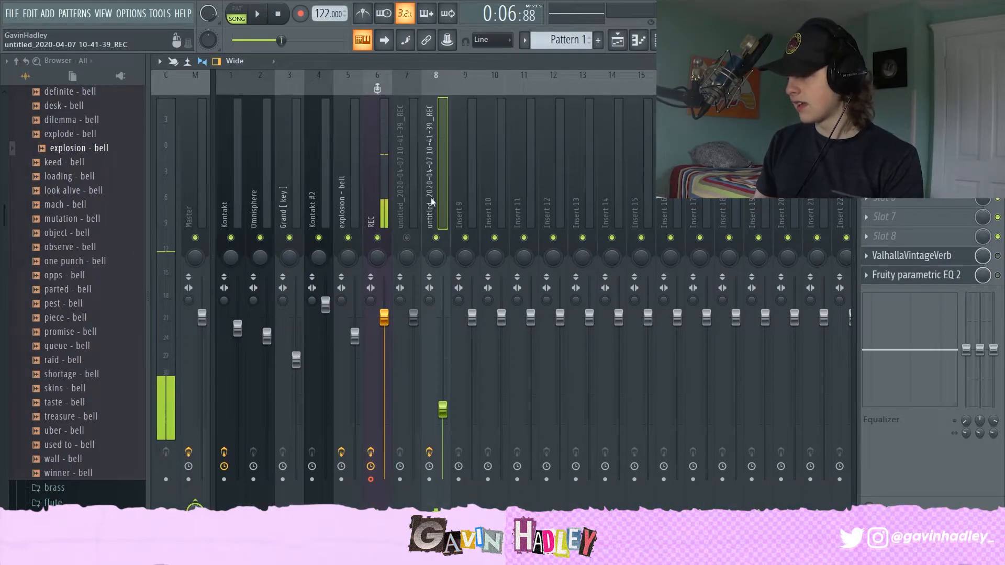
pyautogui.click(618, 40)
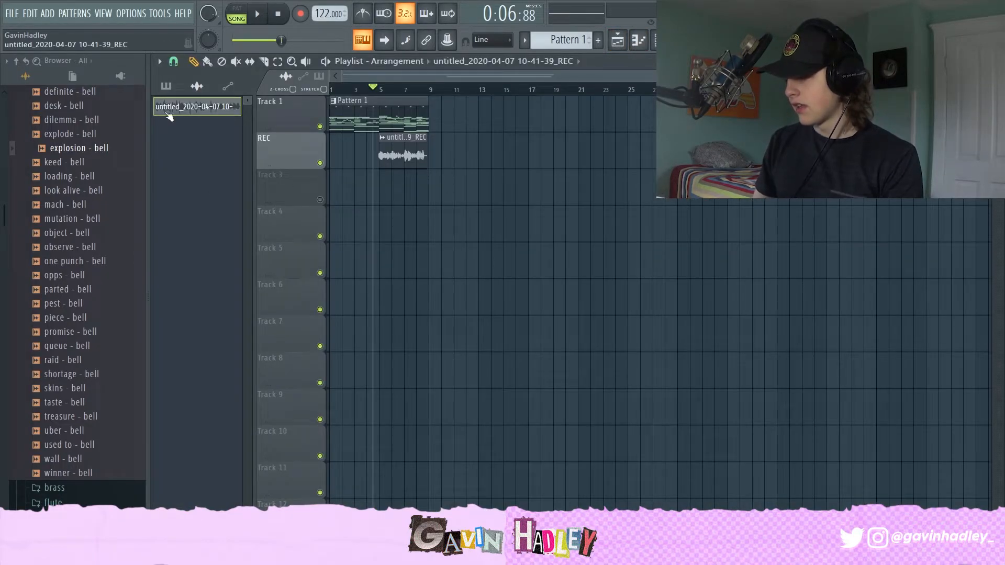
pyautogui.moveTo(173, 105); pyautogui.dragTo(294, 250)
pyautogui.rightClick(475, 267)
pyautogui.click(476, 266)
pyautogui.rightClick(444, 265)
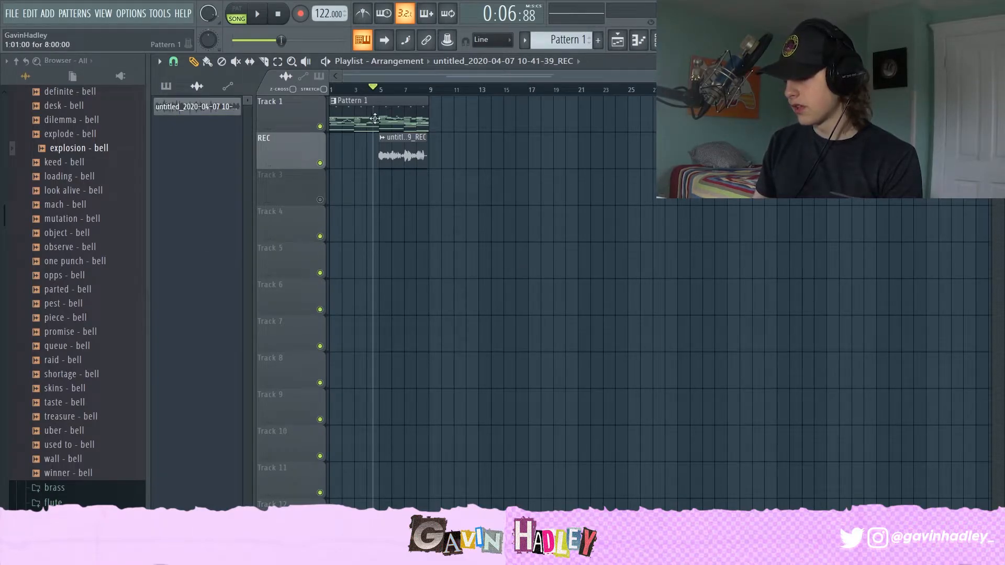
pyautogui.press('space')
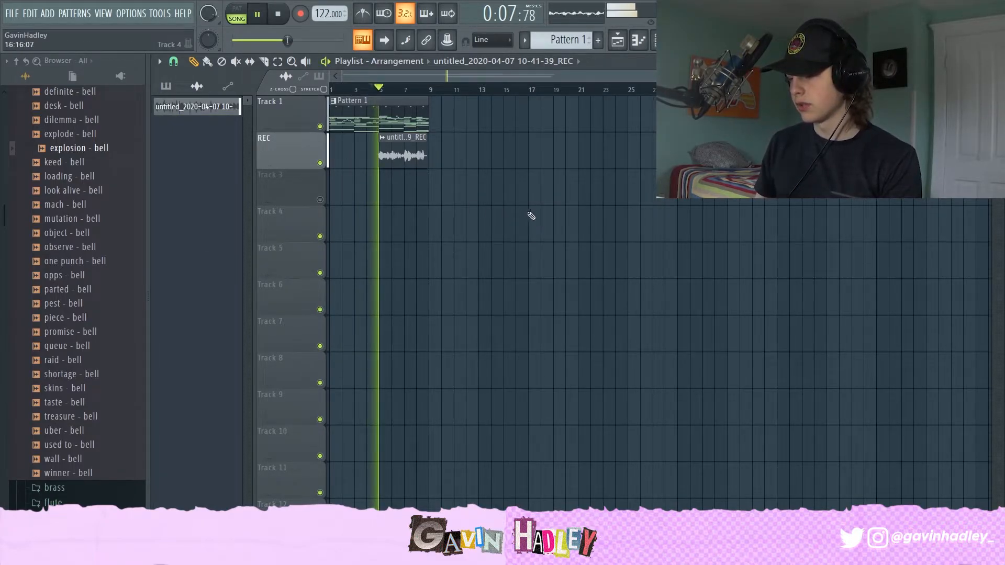
# Step: Mute Track 1 to audition the REC vocal clip alone, then unmute Track 1
pyautogui.click(321, 127)
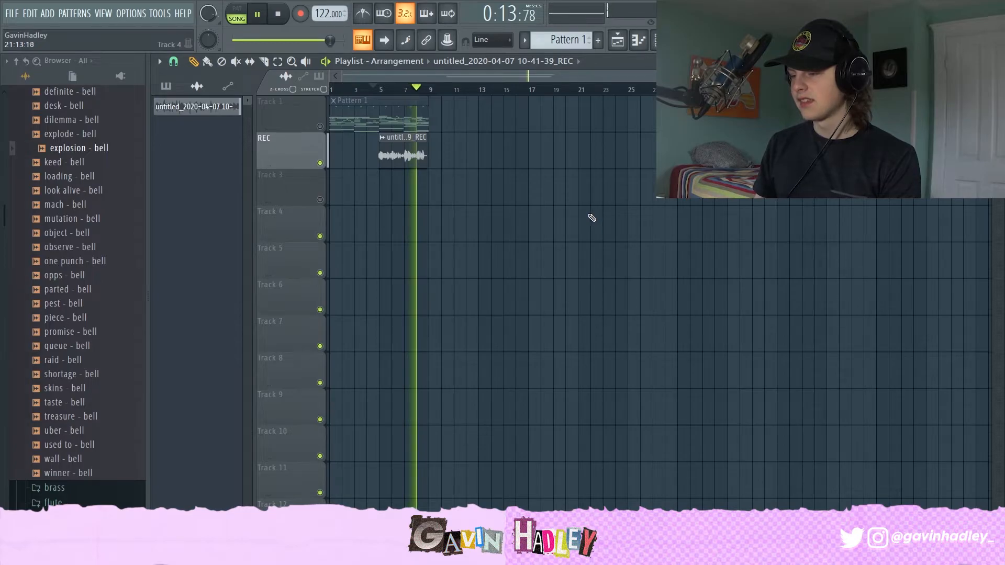
pyautogui.press('space')
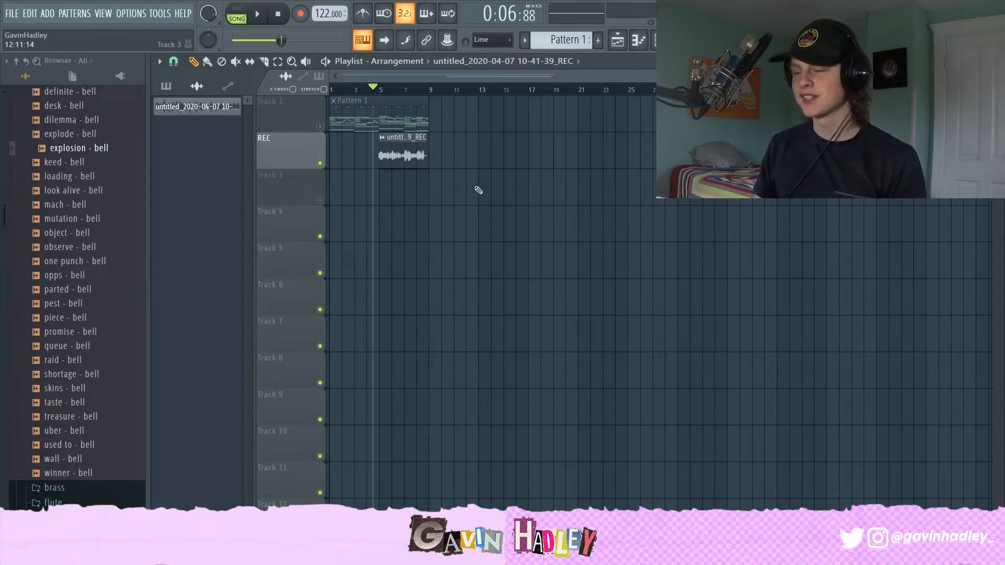
pyautogui.press('space')
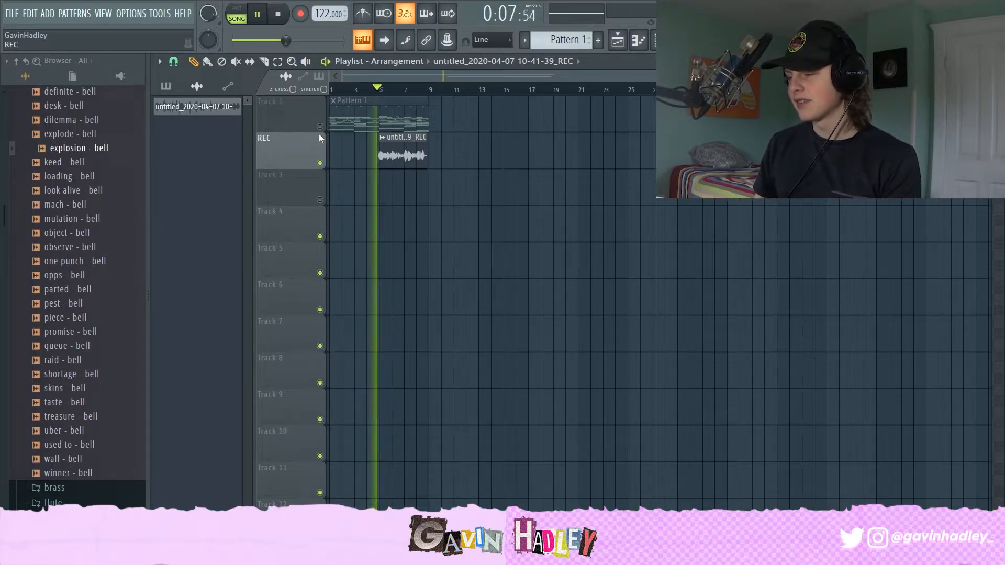
pyautogui.click(510, 201)
pyautogui.rightClick(510, 201)
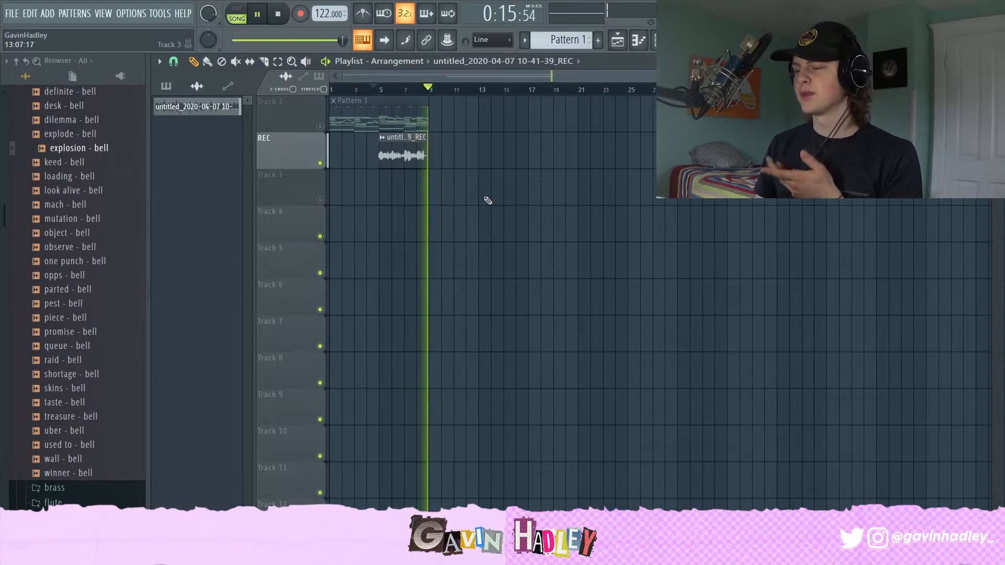
pyautogui.press('space')
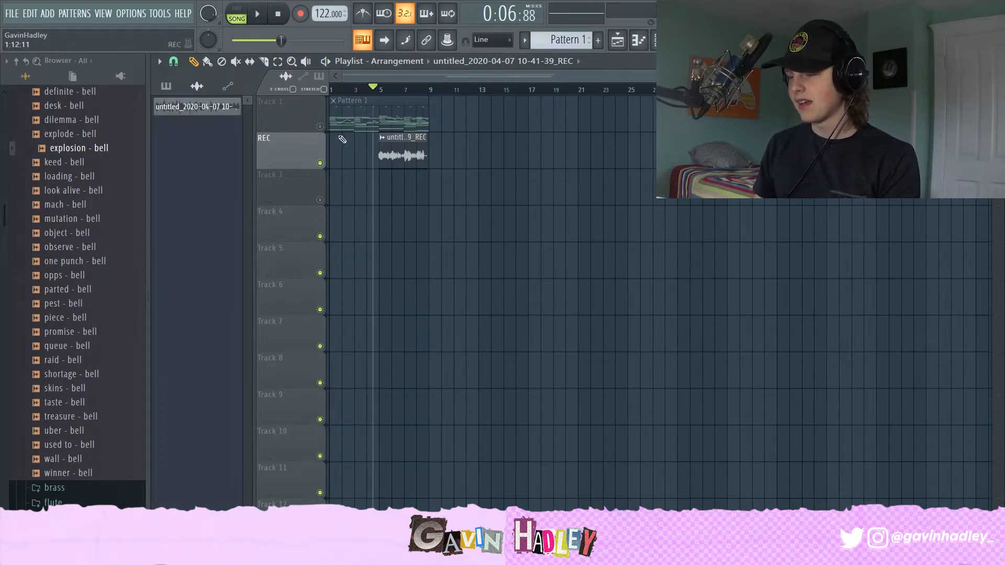
pyautogui.click(319, 126)
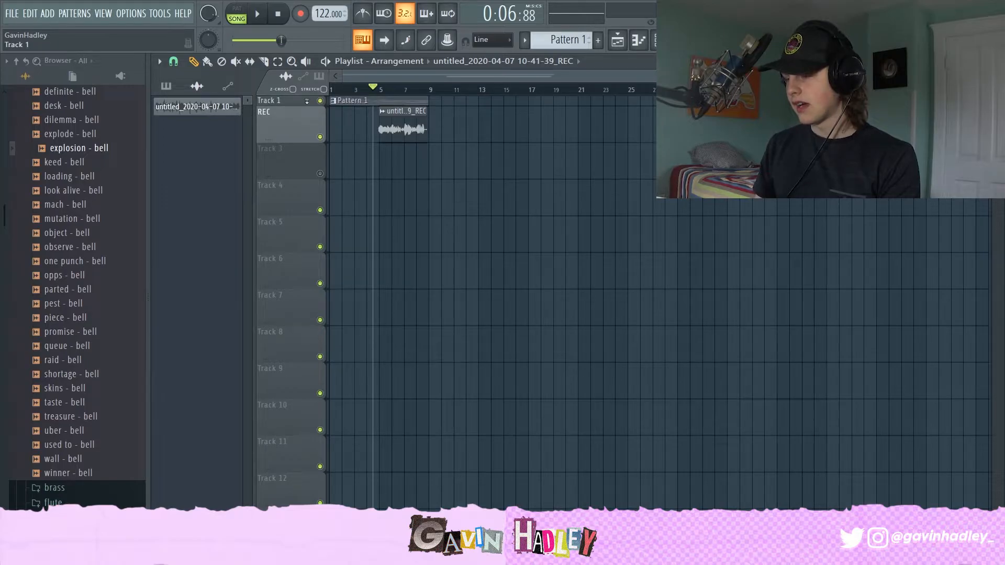
# Step: Open the REC vocal clip's channel settings to inspect them, then close the window
pyautogui.doubleClick(399, 145)
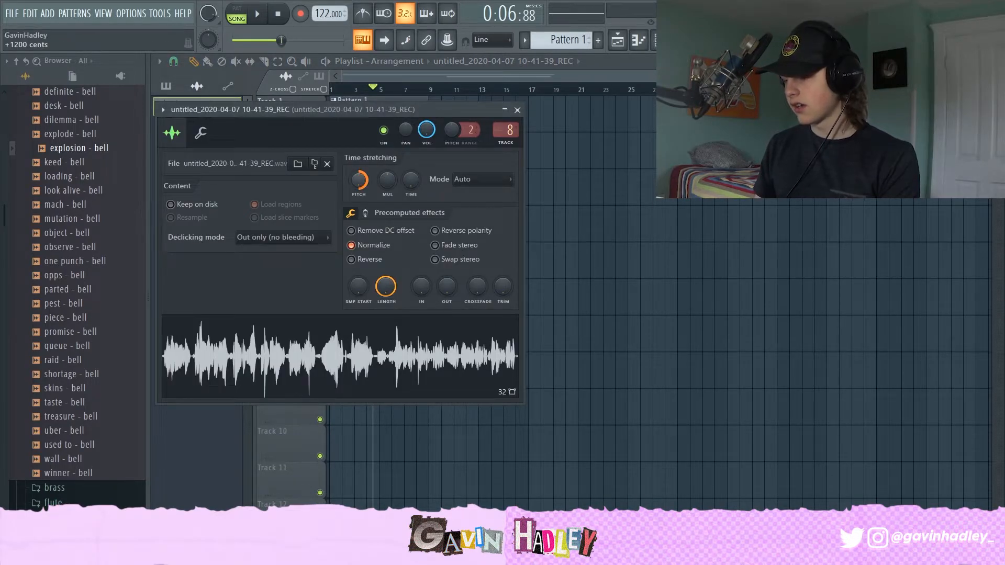
pyautogui.click(378, 74)
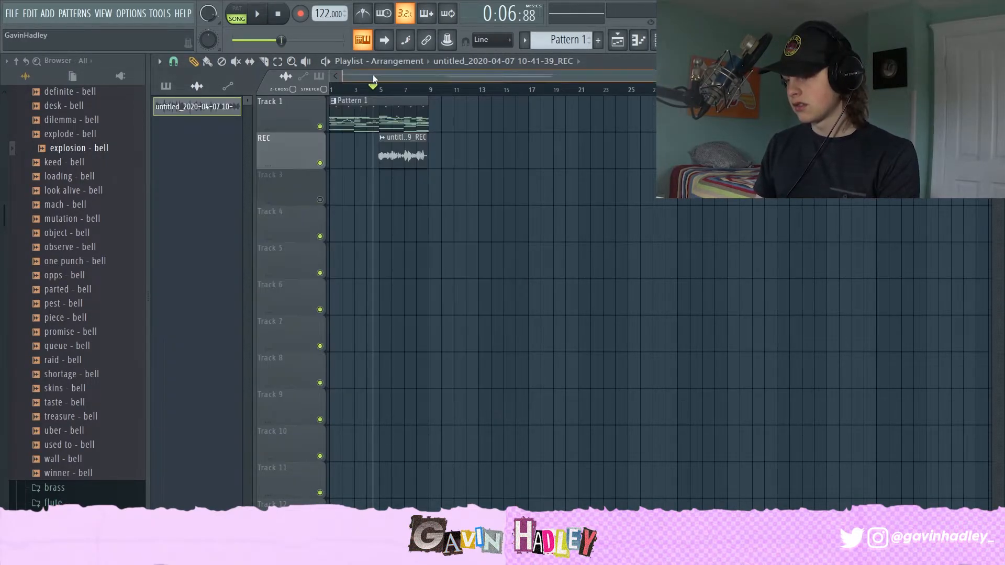
# Step: Mute Track 1 again and play the vocal recording solo while switching to the mixer
pyautogui.click(320, 127)
pyautogui.press('space')
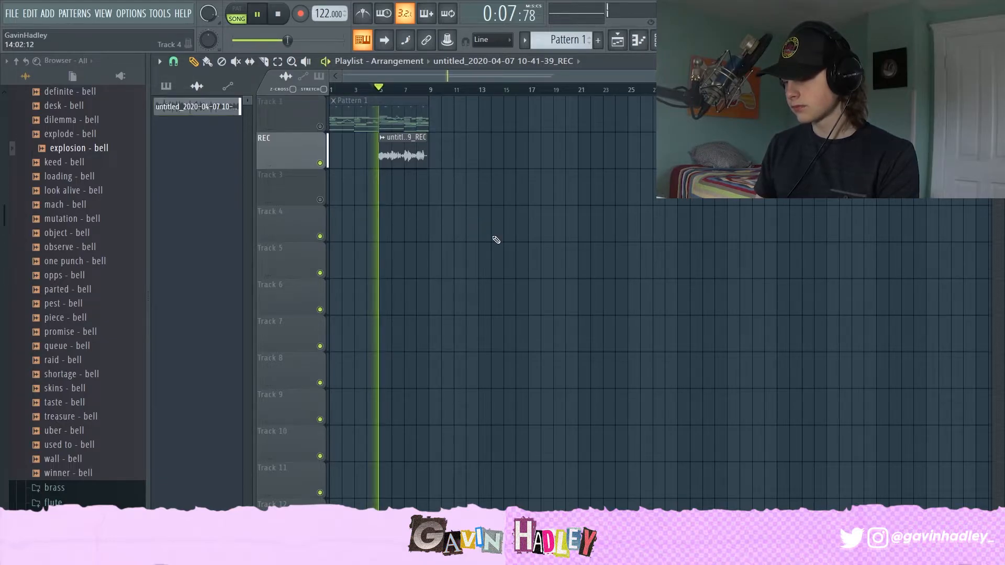
pyautogui.click(473, 223)
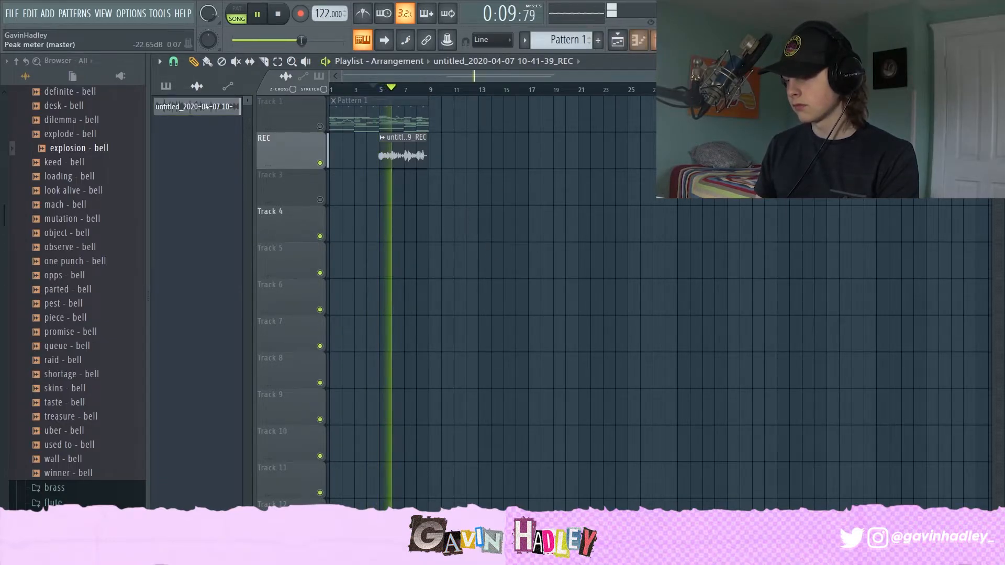
pyautogui.click(639, 40)
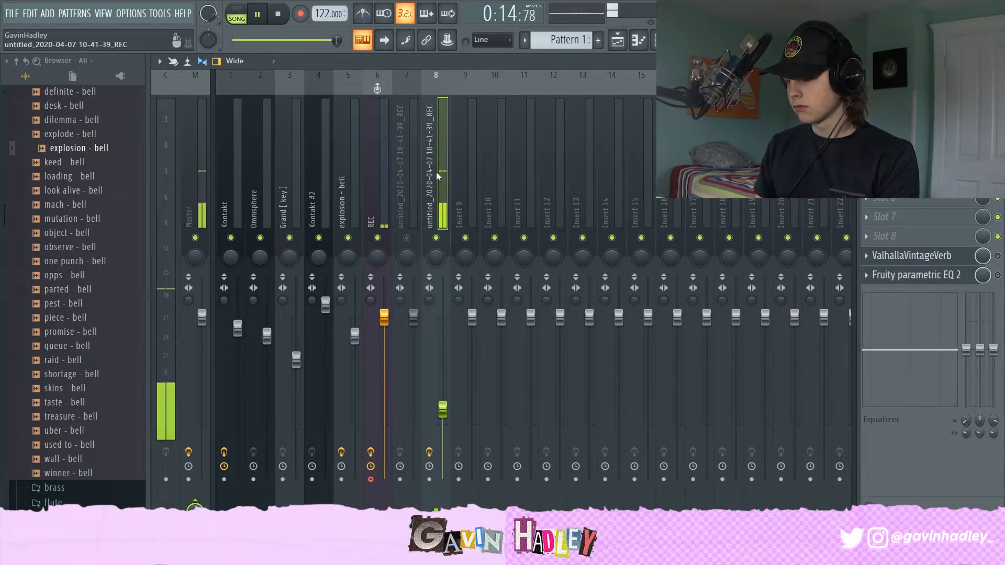
pyautogui.press('space')
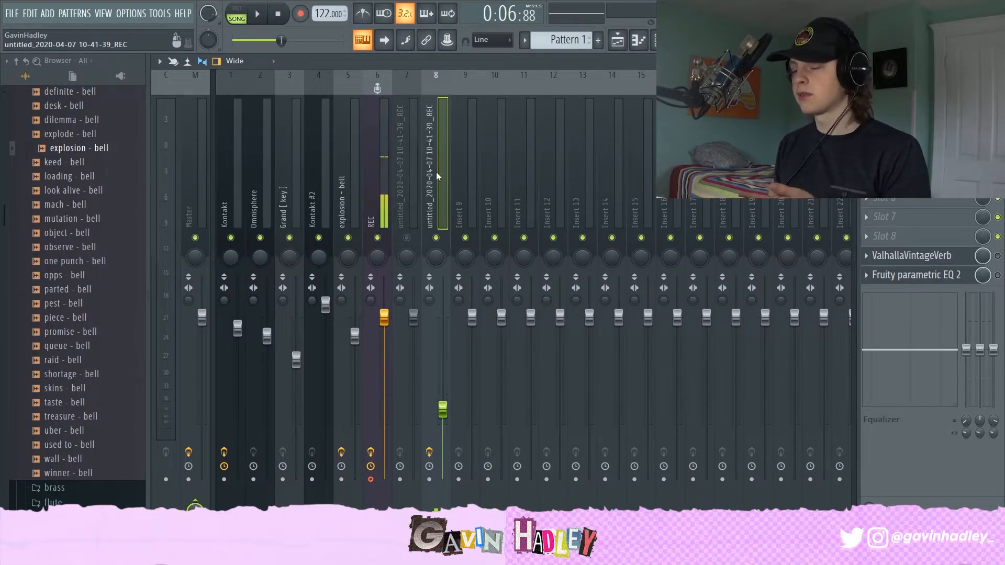
# Step: Inspect the Fruity parametric EQ 2 and ValhallaVintageVerb plugins on the second untitled recording insert, then close them
pyautogui.click(373, 172)
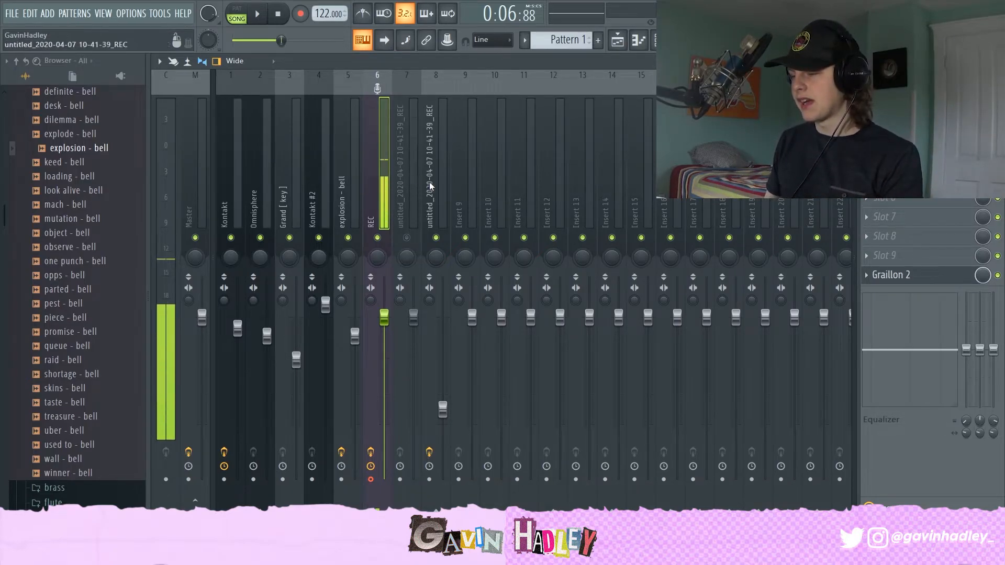
pyautogui.click(445, 190)
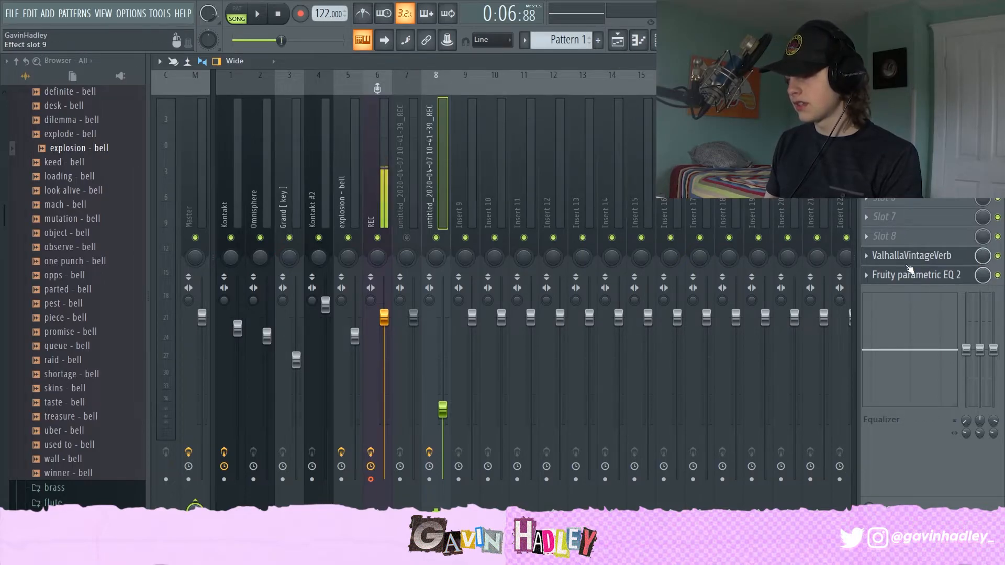
pyautogui.click(897, 279)
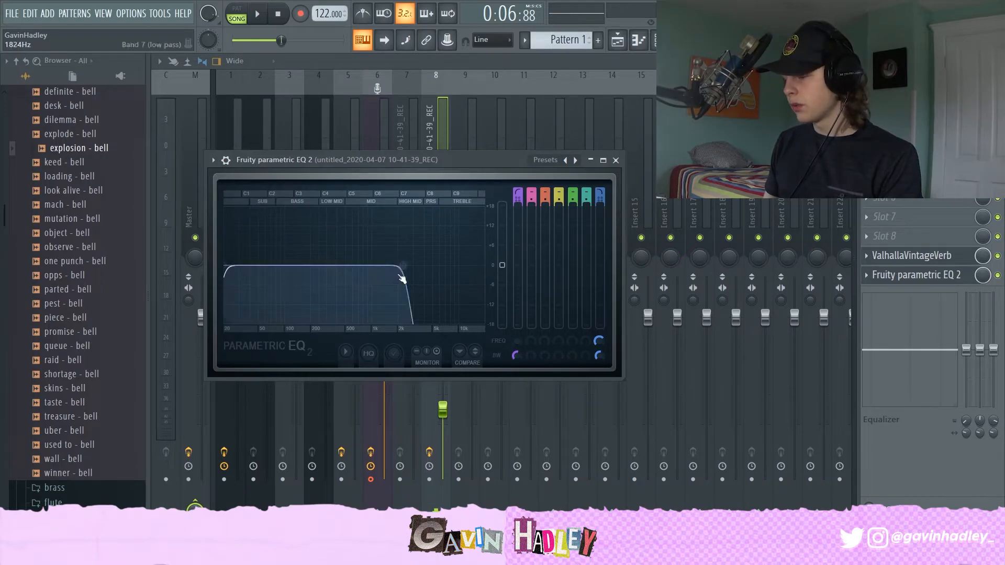
pyautogui.click(910, 257)
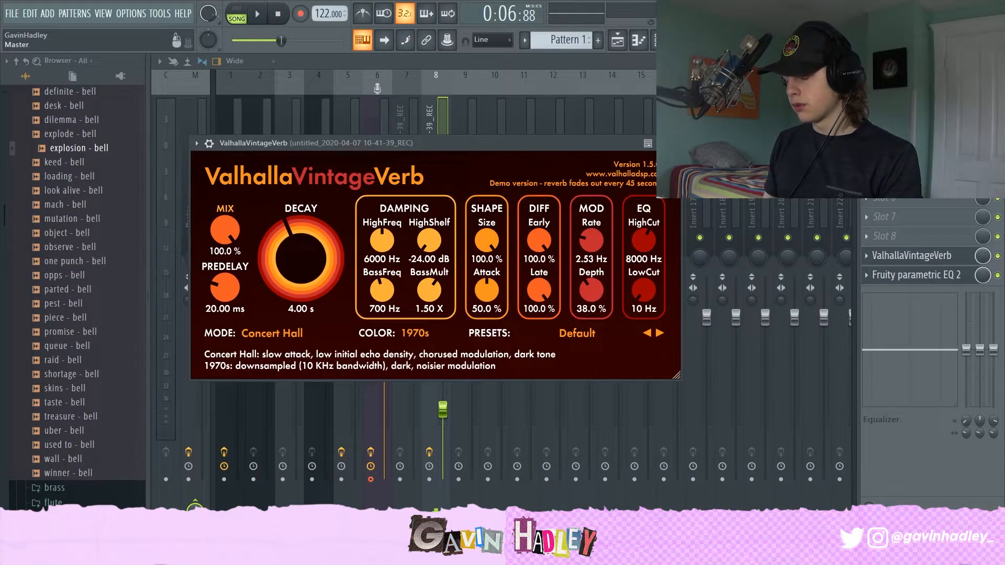
pyautogui.click(419, 127)
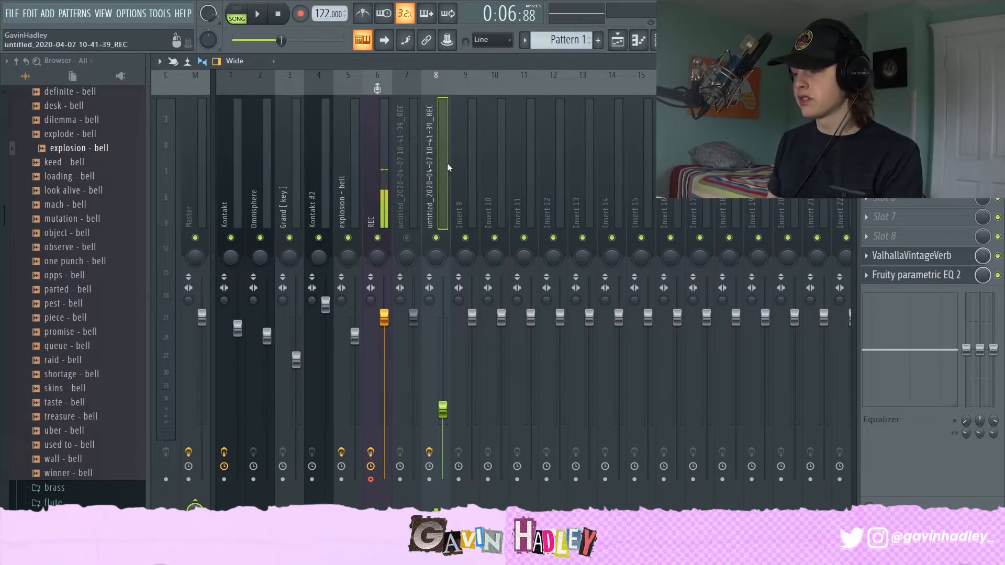
# Step: Play the arrangement in the playlist, unmute Track 1 and listen to everything together in the mixer
pyautogui.press('F5')
pyautogui.press('space')
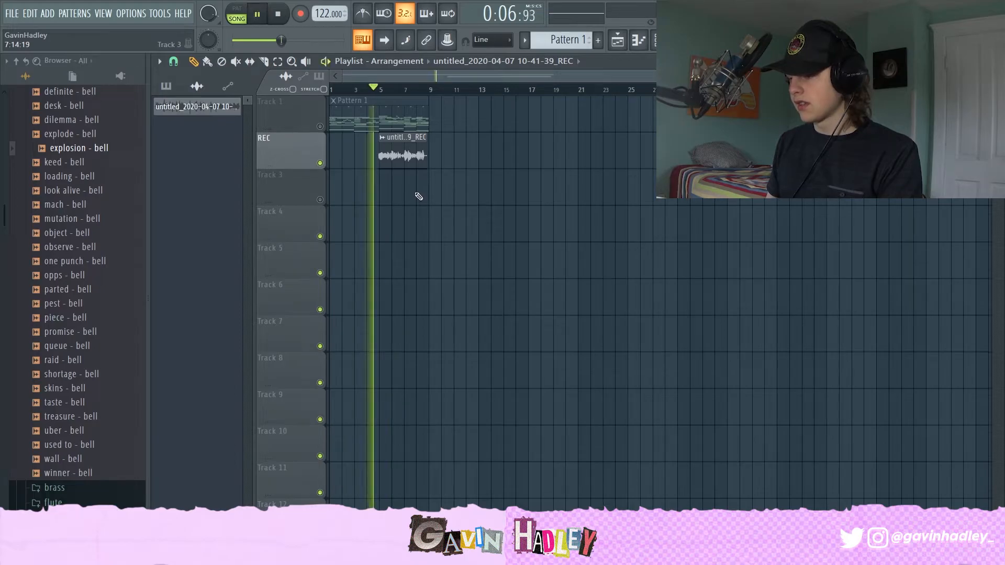
pyautogui.click(504, 201)
pyautogui.rightClick(504, 201)
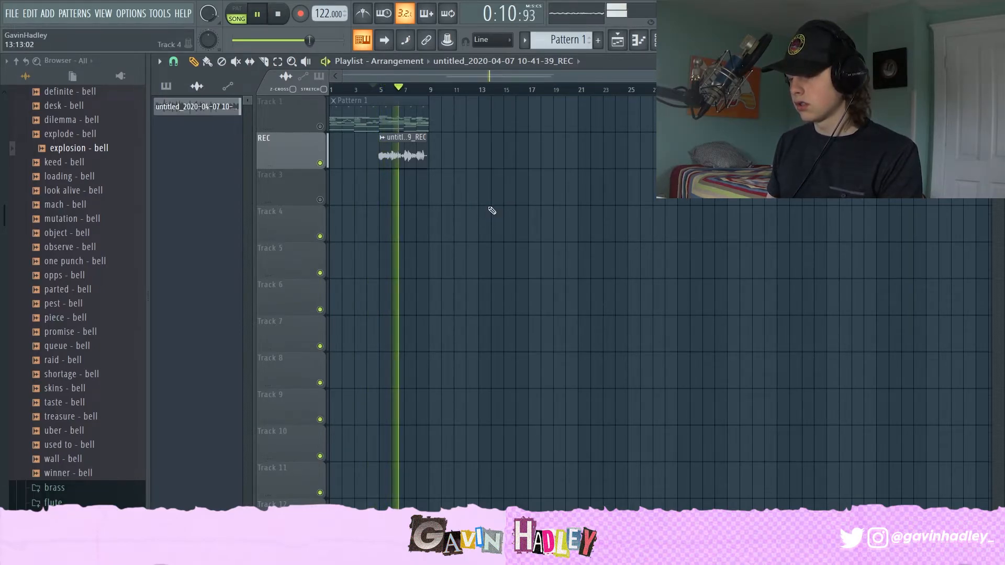
pyautogui.click(492, 211)
pyautogui.rightClick(518, 212)
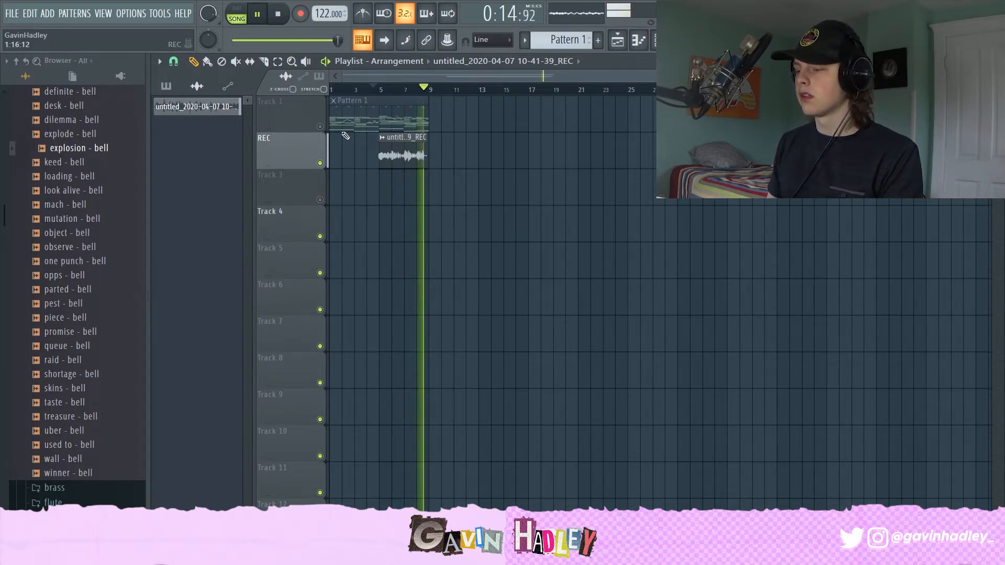
pyautogui.press('space')
pyautogui.click(320, 127)
pyautogui.press('space')
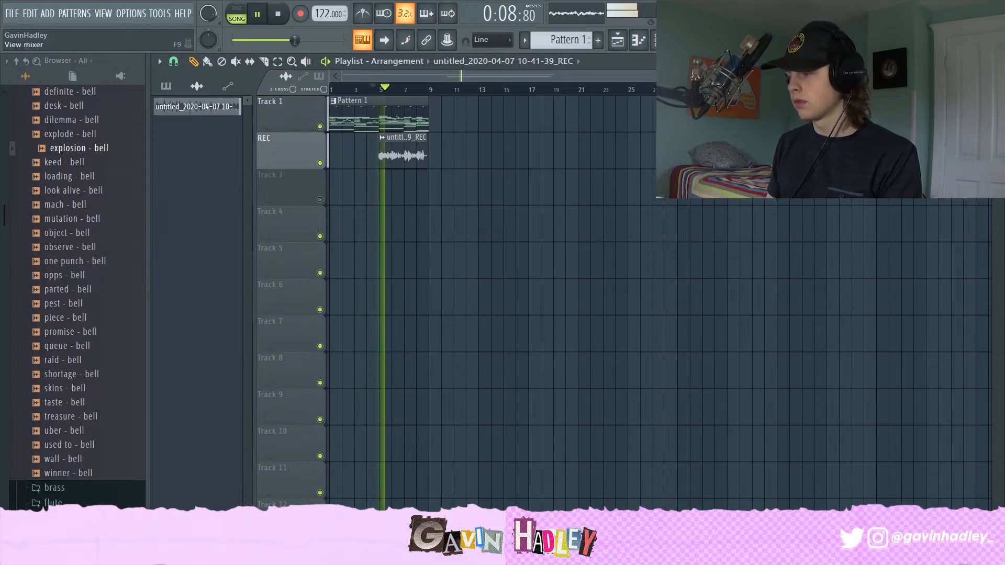
pyautogui.press('F9')
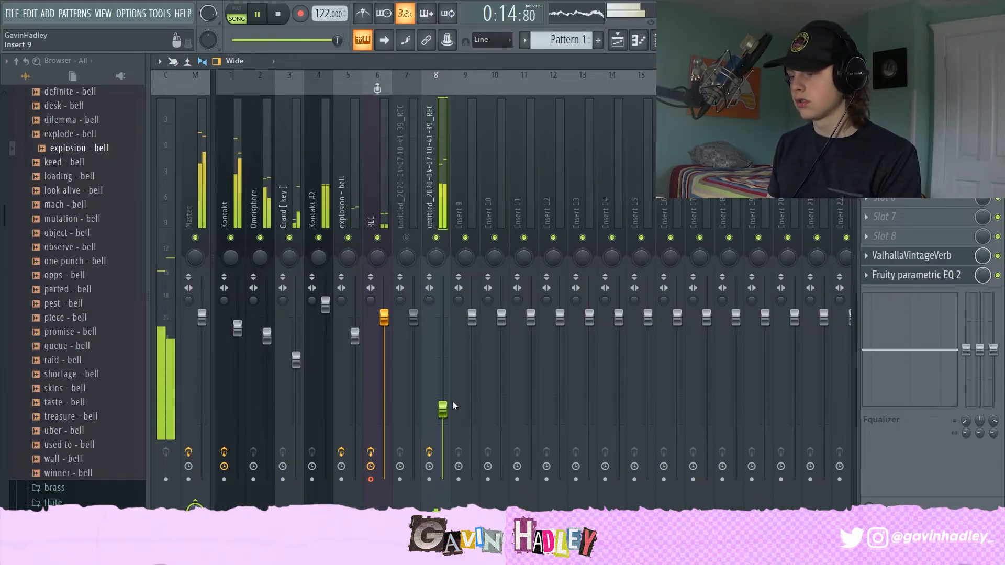
pyautogui.press('space')
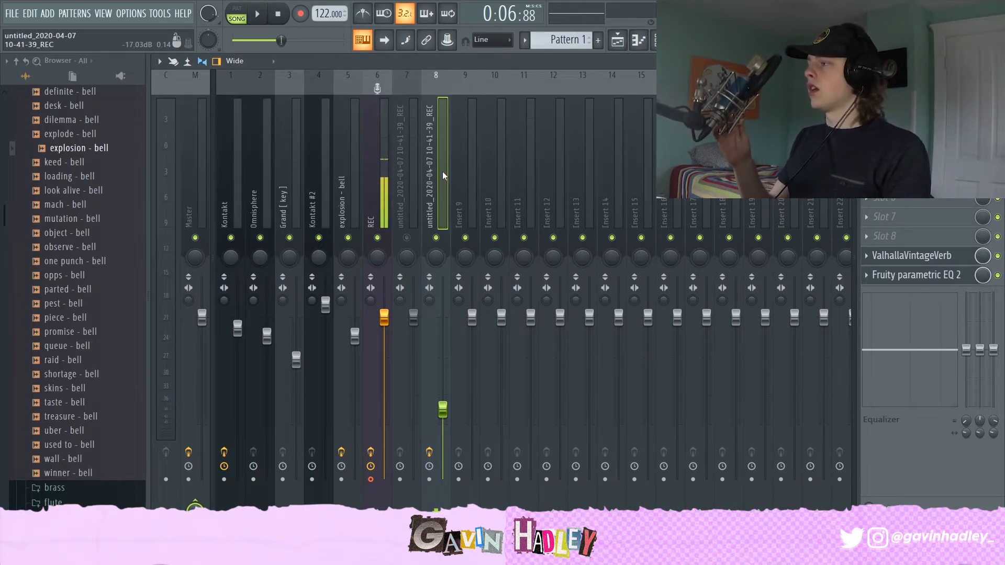
# Step: Return to the playlist and play back the arrangement with the new 11-19-47 vocal take
pyautogui.click(617, 40)
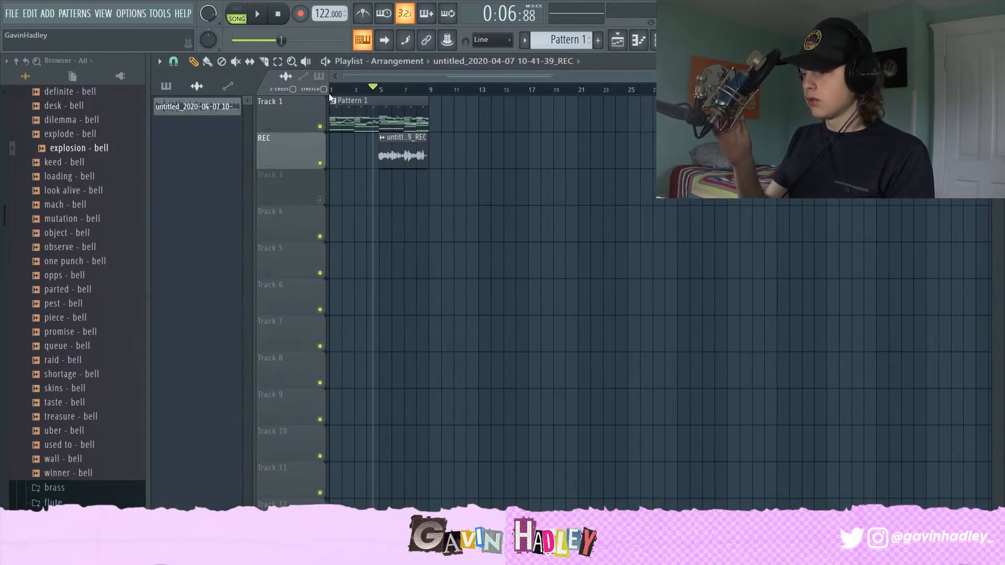
pyautogui.press('space')
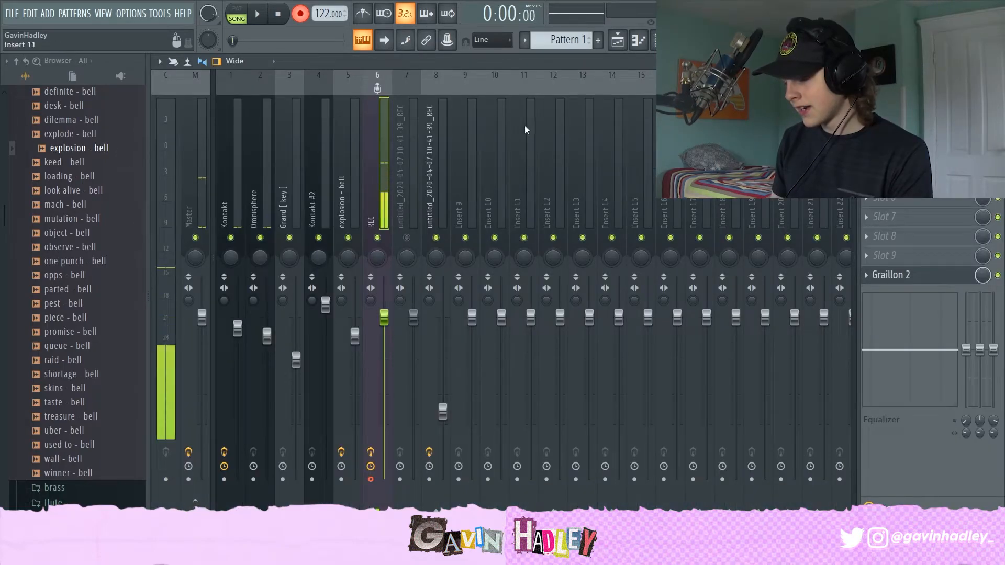
pyautogui.click(617, 45)
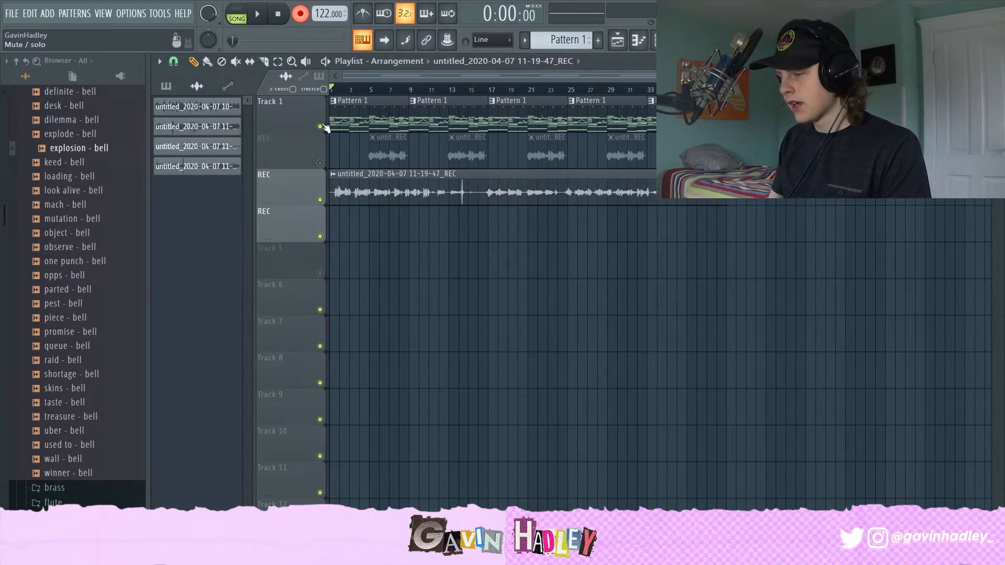
pyautogui.press('space')
# Step: Toggle the mute on the REC lane with the 10-41-39 clips and zoom into the arrangement's start
pyautogui.click(319, 163)
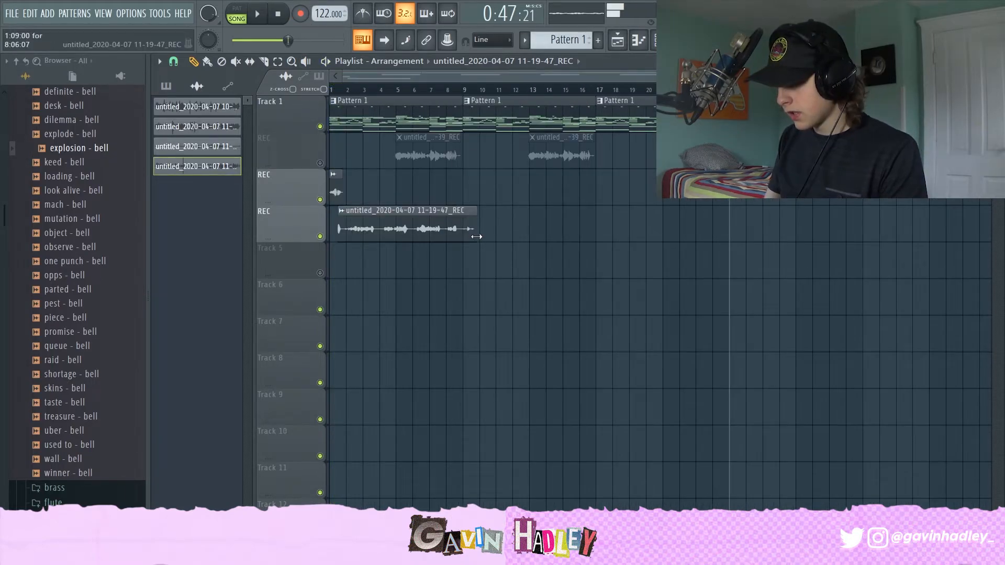
pyautogui.moveTo(736, 76); pyautogui.dragTo(473, 79)
pyautogui.moveTo(363, 94); pyautogui.dragTo(299, 94)
pyautogui.press('space')
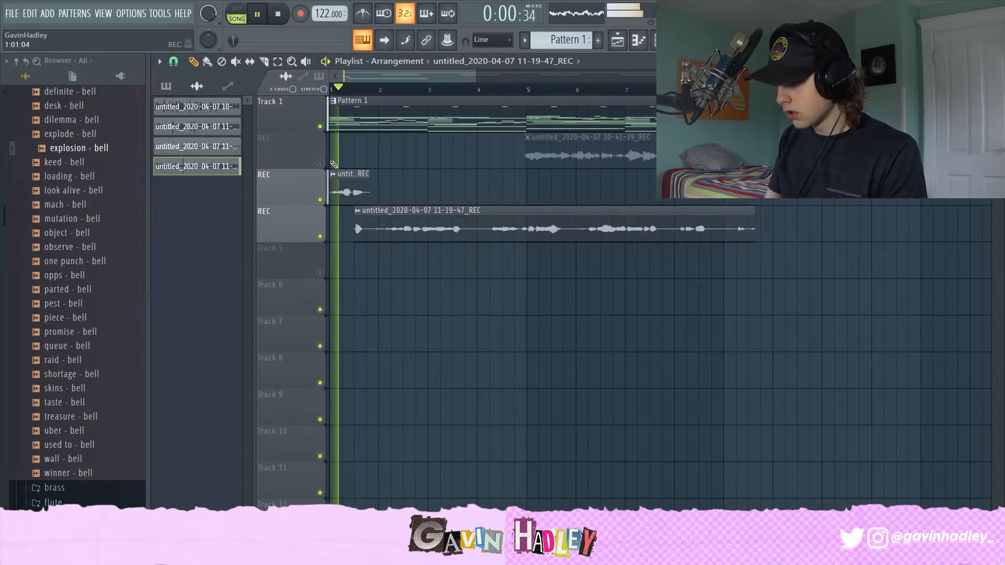
pyautogui.press('space')
# Step: Move the 11-19-47 vocal clip slightly later onto the upper REC lane and trim its end back
pyautogui.moveTo(362, 211); pyautogui.dragTo(384, 212)
pyautogui.press('space')
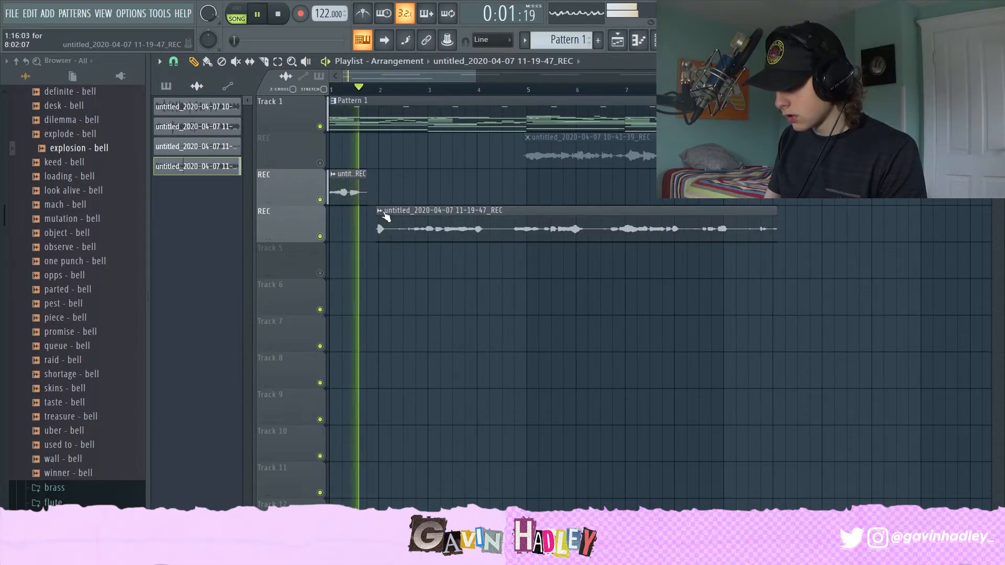
pyautogui.moveTo(385, 212); pyautogui.dragTo(404, 183)
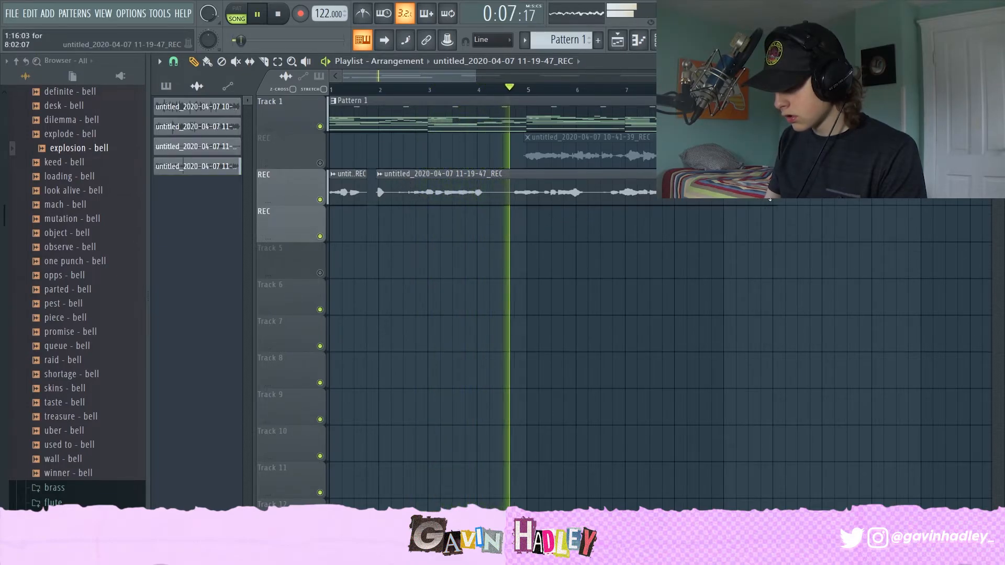
pyautogui.moveTo(768, 200); pyautogui.dragTo(533, 182)
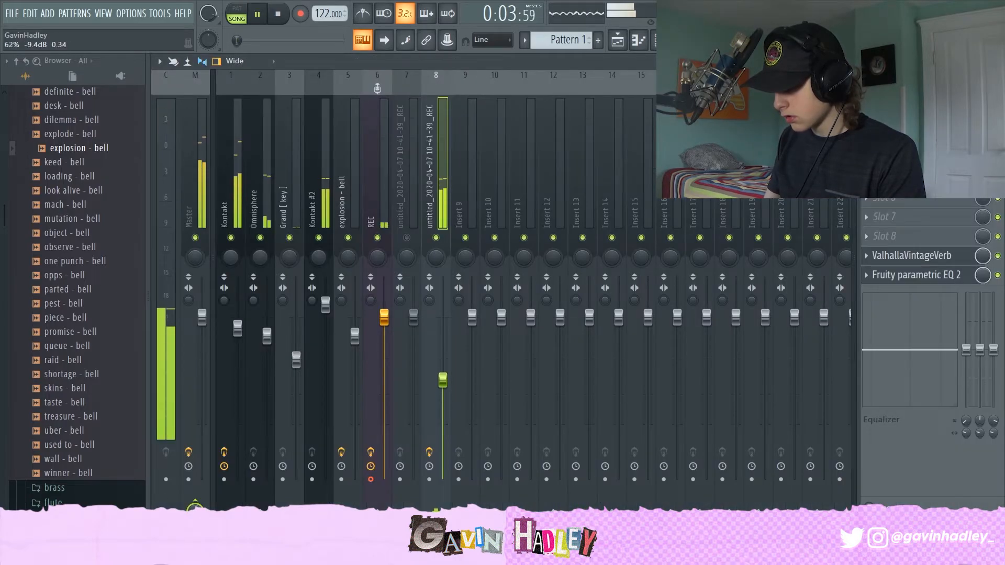
# Step: Open the 11-19-47 vocal clip's channel settings and enable Normalize
pyautogui.click(614, 45)
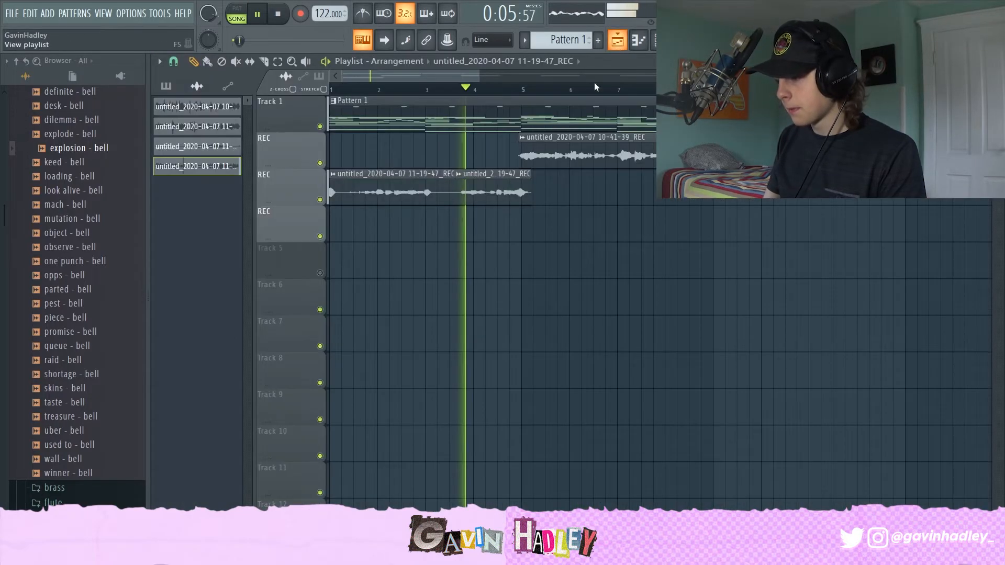
pyautogui.click(619, 250)
pyautogui.rightClick(625, 248)
pyautogui.click(626, 155)
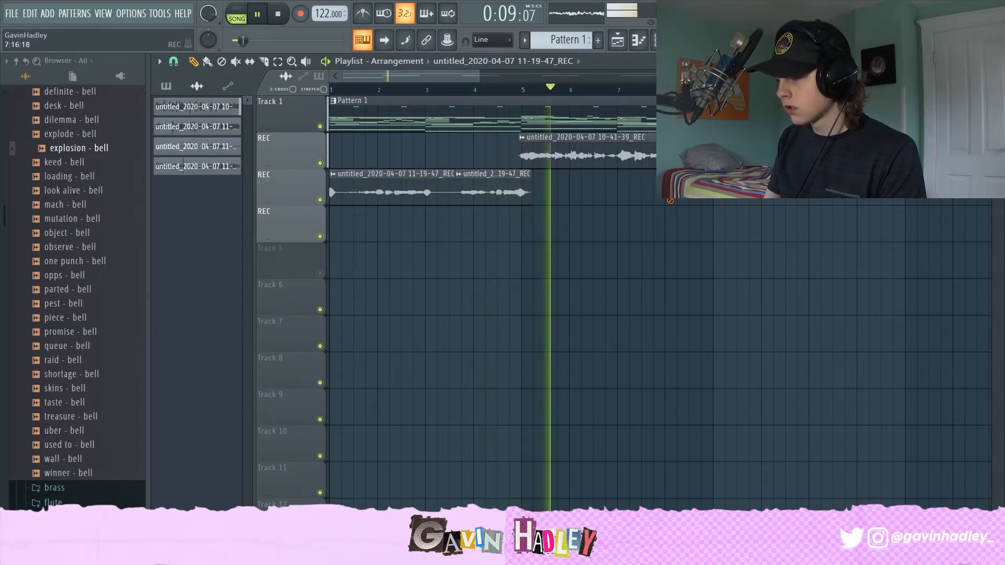
pyautogui.doubleClick(534, 186)
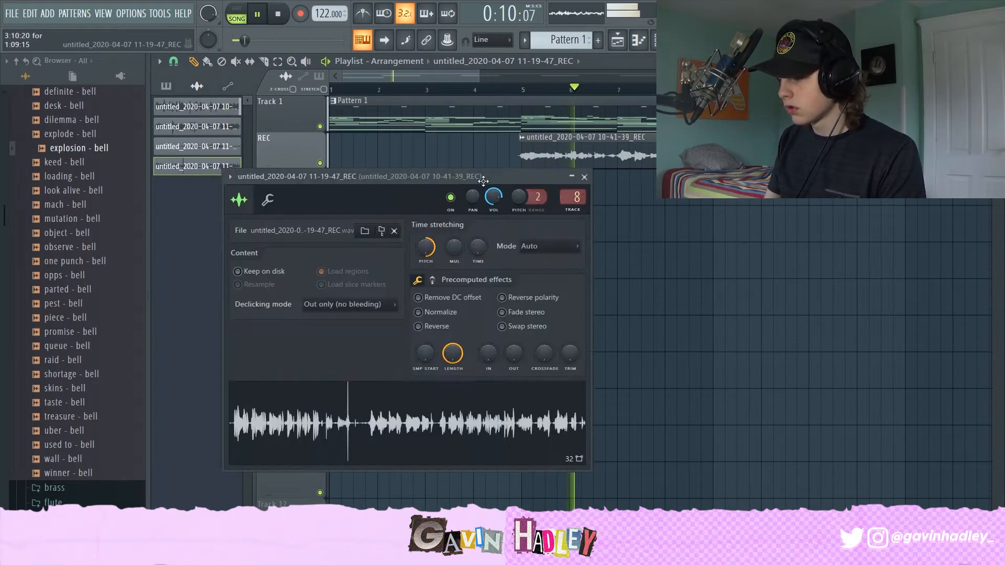
pyautogui.click(430, 315)
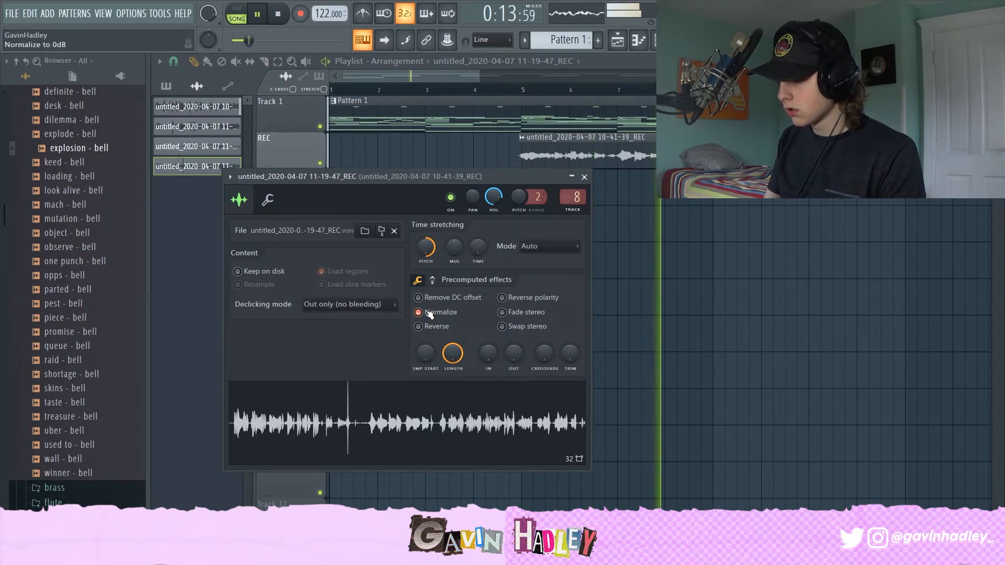
# Step: Mute Track 1 and the upper REC lane and play back the 11-19-47 vocal take on its own
pyautogui.press('space')
pyautogui.click(433, 73)
pyautogui.press('space')
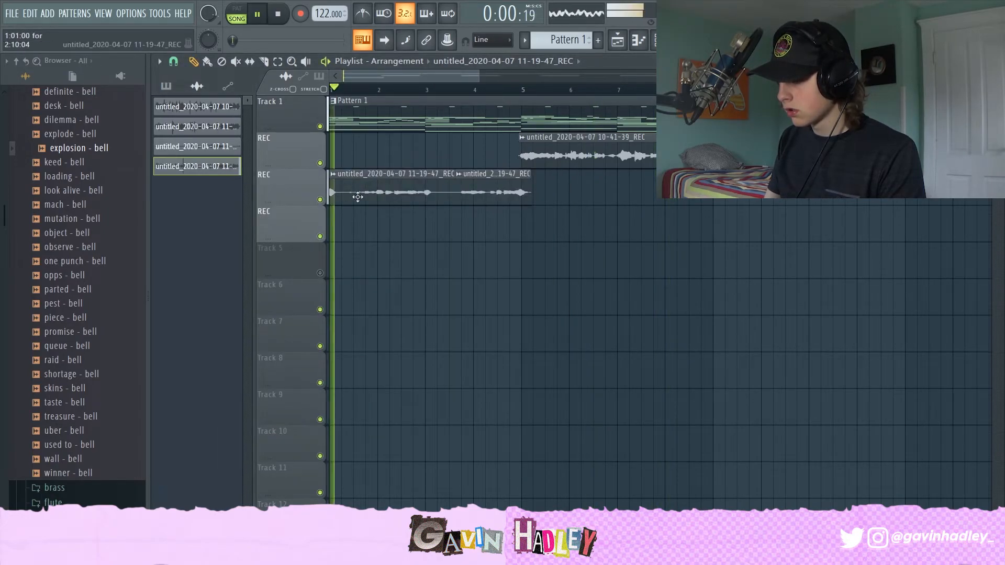
pyautogui.click(320, 126)
pyautogui.click(320, 162)
pyautogui.press('space')
pyautogui.press('space')
# Step: Check the 11-19-47 vocal clip's channel settings, then unmute Track 1 and play the arrangement
pyautogui.click(445, 228)
pyautogui.rightClick(469, 228)
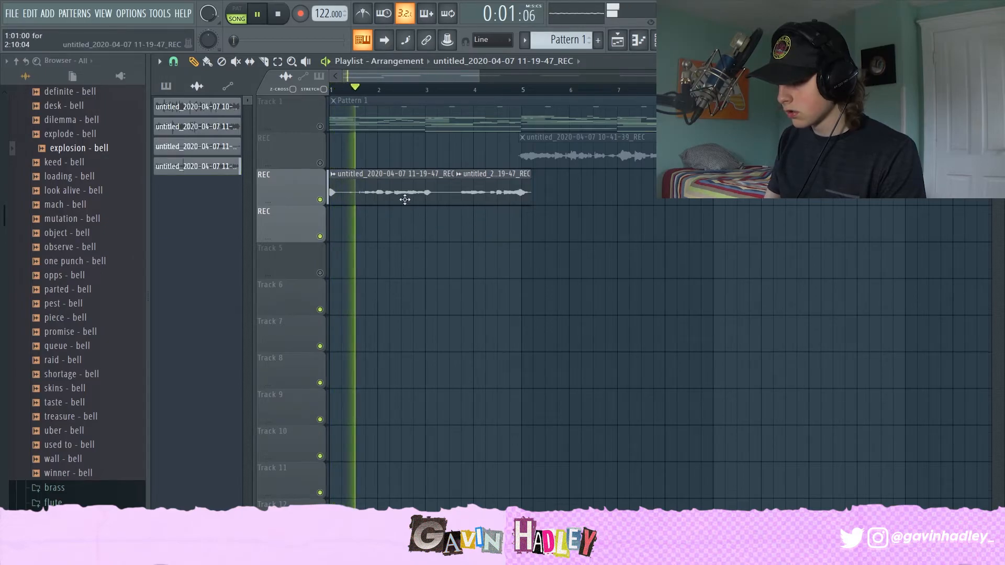
pyautogui.doubleClick(422, 197)
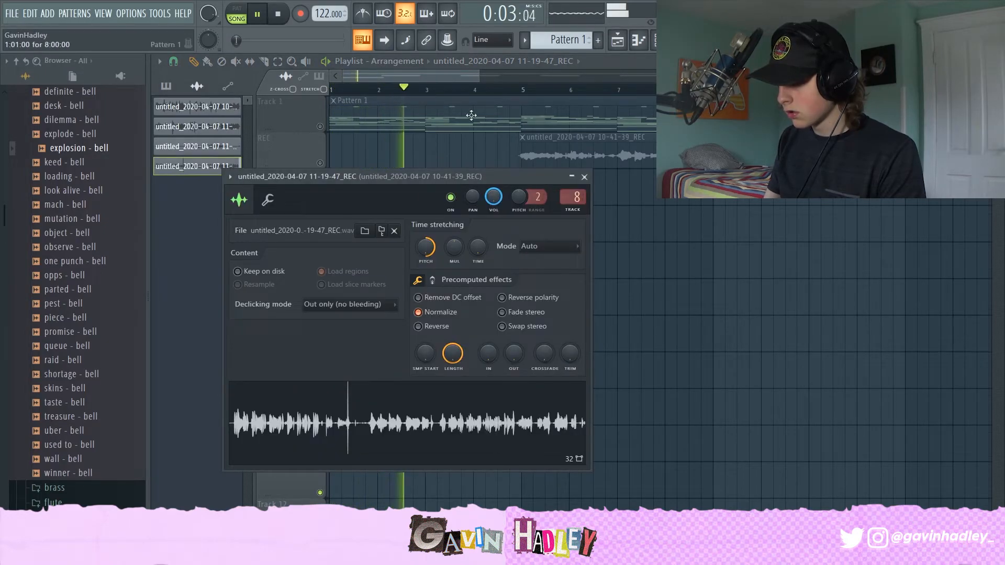
pyautogui.click(407, 78)
pyautogui.click(320, 126)
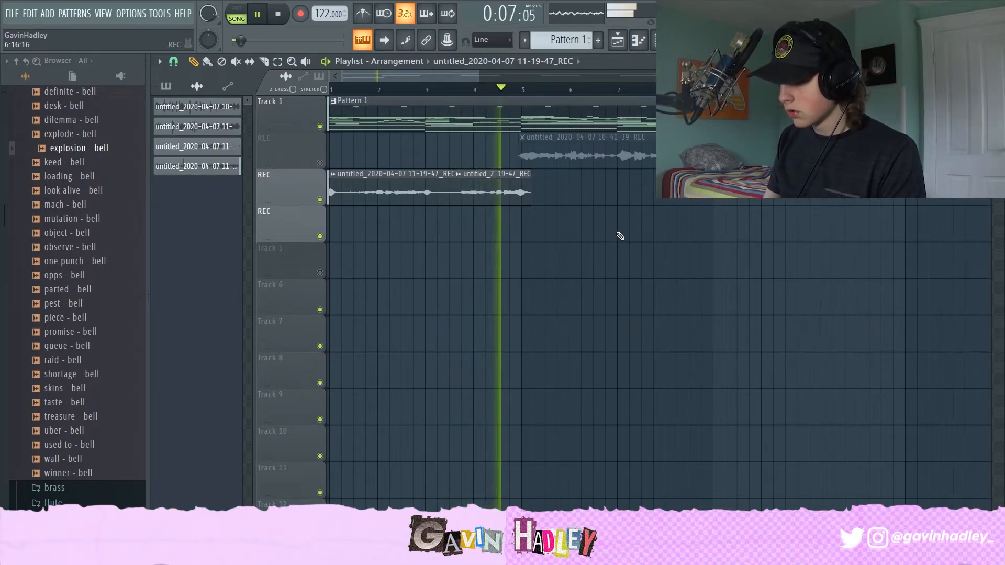
pyautogui.press('space')
# Step: Lower the volume fader of the 11-19-47 REC mixer insert
pyautogui.press('F9')
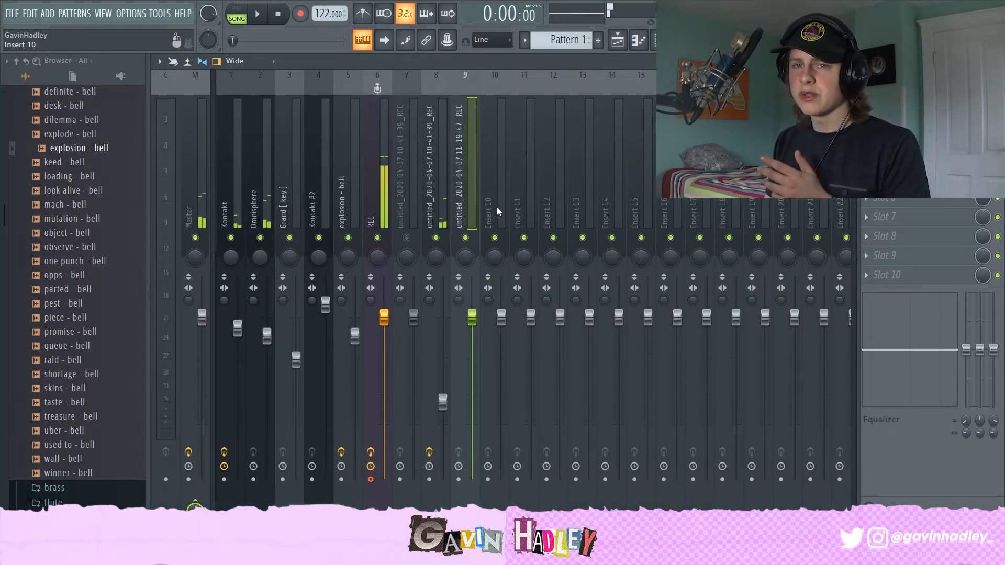
pyautogui.moveTo(466, 326); pyautogui.dragTo(482, 359)
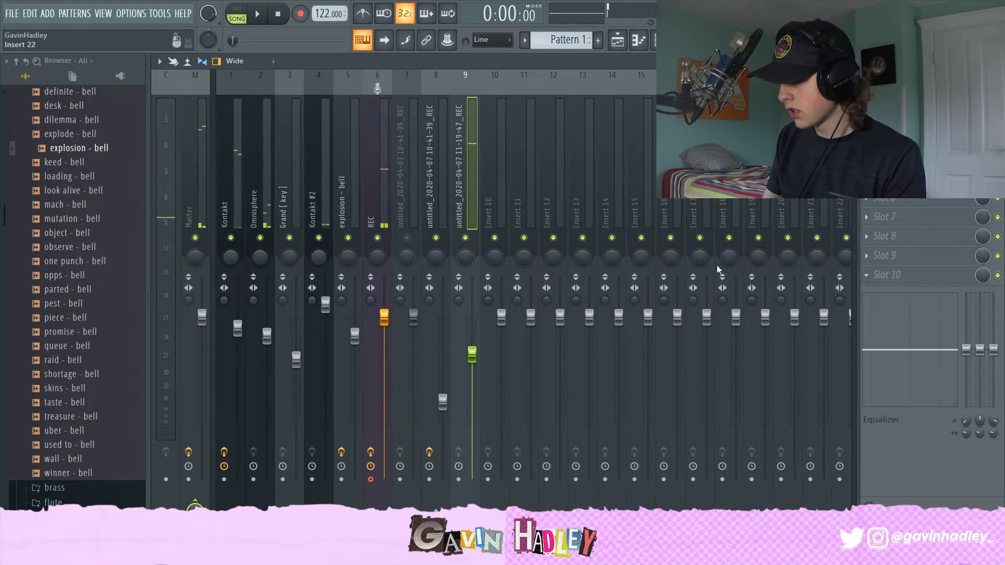
# Step: Load Fruity Parametric EQ 2 and ValhallaVintageVerb onto the 11-19-47 REC insert and review both plugin windows
pyautogui.click(610, 193)
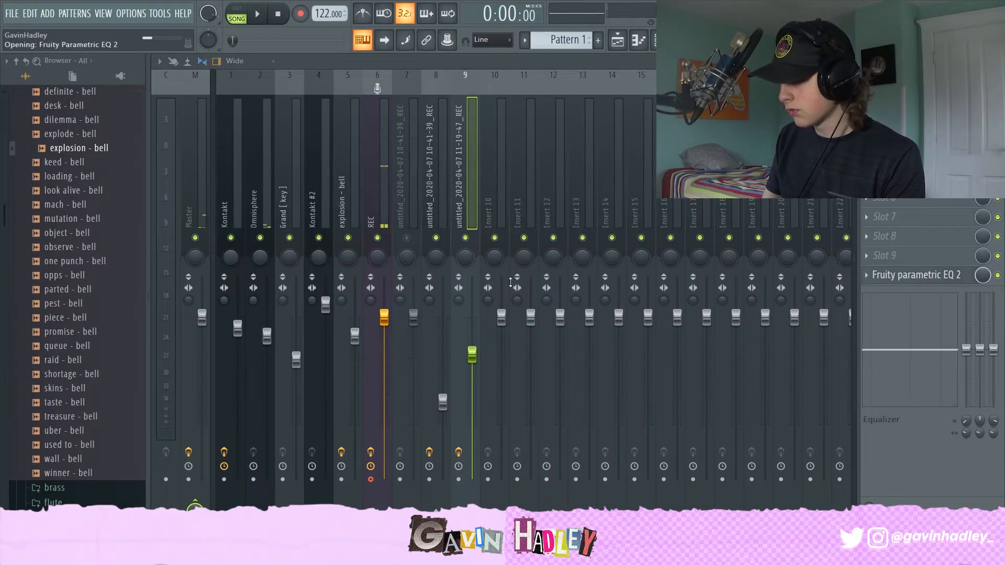
pyautogui.click(460, 160)
pyautogui.click(432, 158)
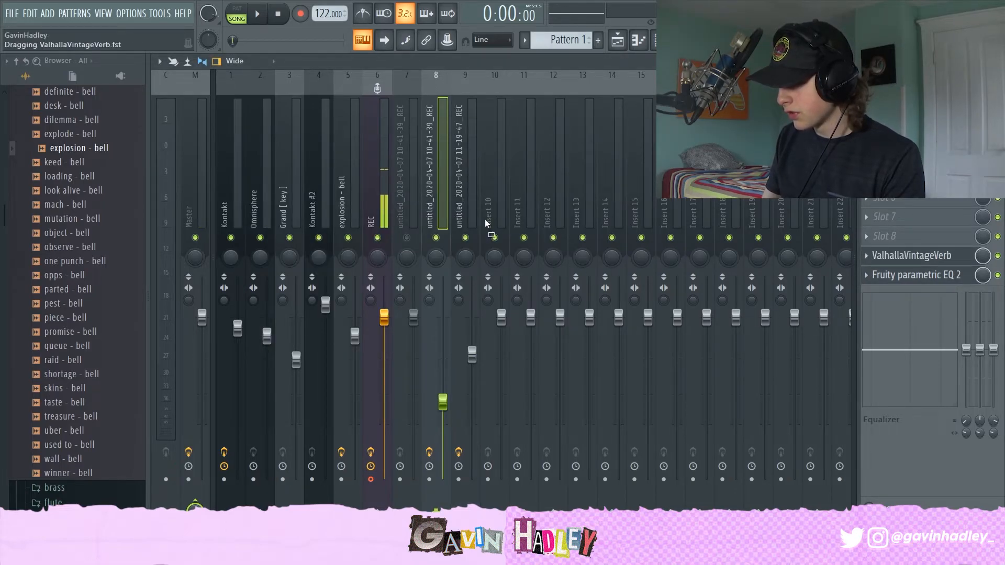
pyautogui.moveTo(470, 198); pyautogui.dragTo(470, 199)
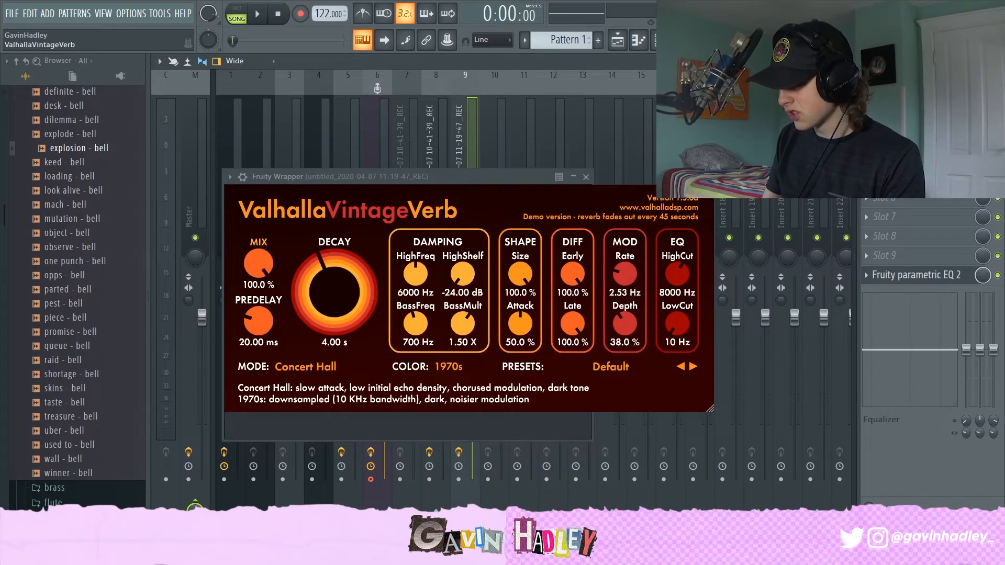
pyautogui.press('Escape')
pyautogui.moveTo(871, 303); pyautogui.dragTo(455, 177)
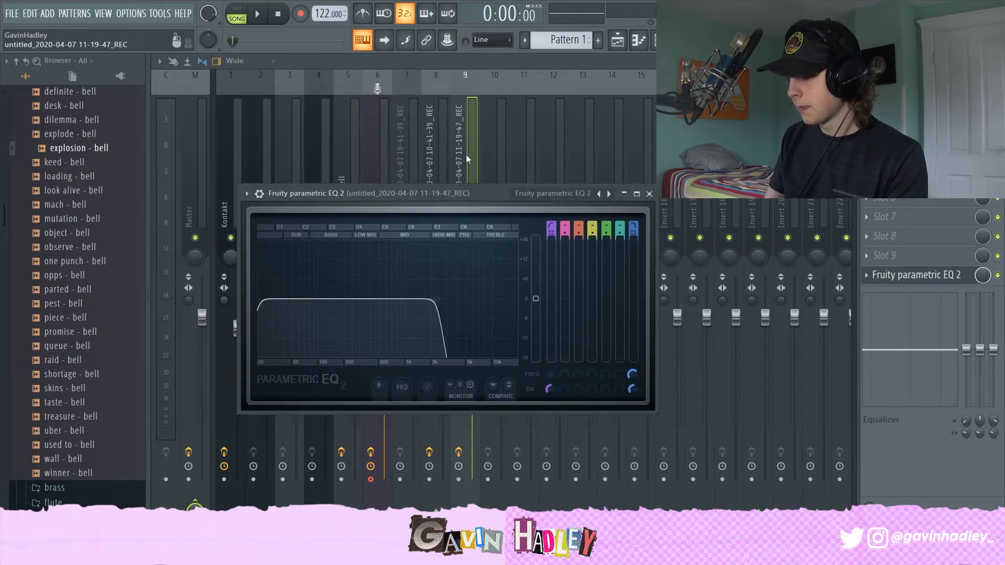
pyautogui.press('Escape')
# Step: Play back while lowering the 11-19-47 REC insert's fader further, and return to the playlist
pyautogui.press('space')
pyautogui.moveTo(473, 358)
pyautogui.mouseDown()
pyautogui.moveTo(472, 399)
pyautogui.moveTo(476, 372)
pyautogui.mouseUp()
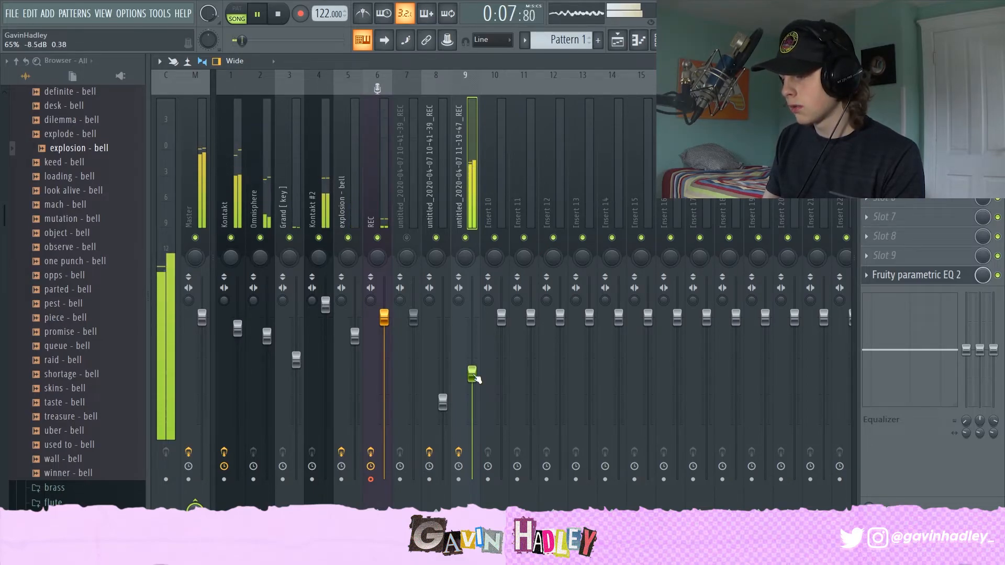
pyautogui.moveTo(474, 376); pyautogui.dragTo(474, 386)
pyautogui.click(451, 200)
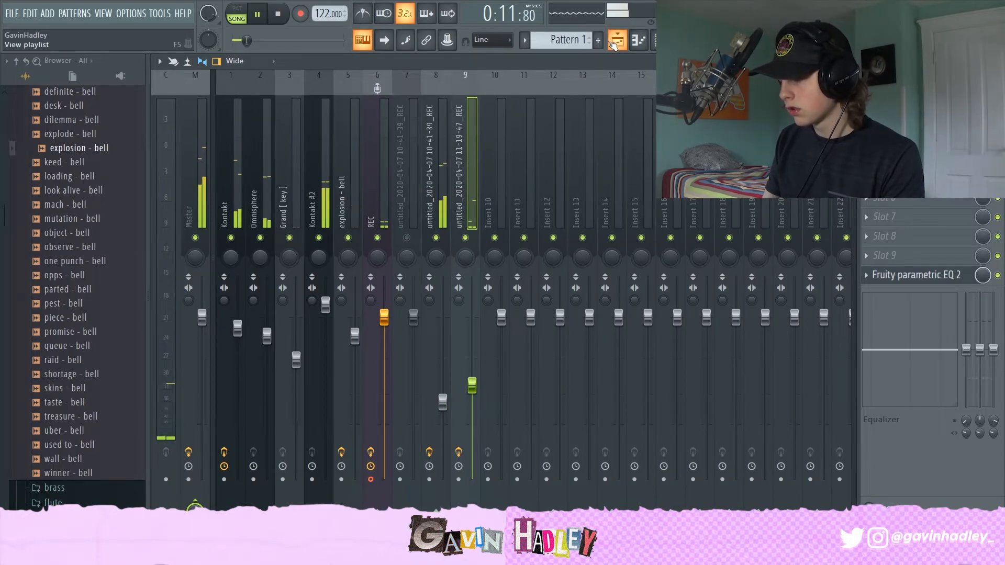
pyautogui.press('F9')
# Step: Zoom out and play back the whole arrangement
pyautogui.scroll(-5, 613, 107)
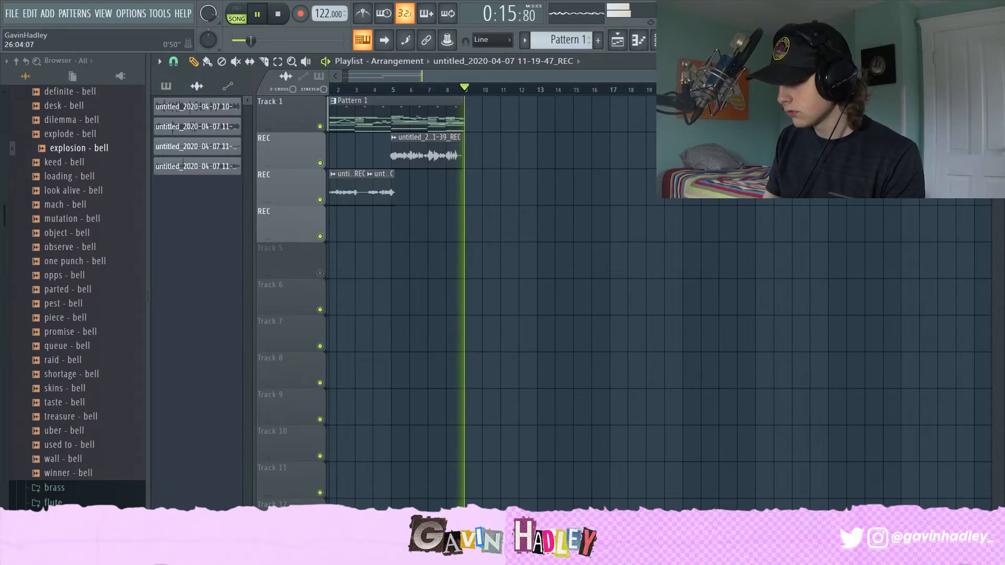
pyautogui.press('space')
pyautogui.hscroll(5, 631, 142)
pyautogui.rightClick(631, 142)
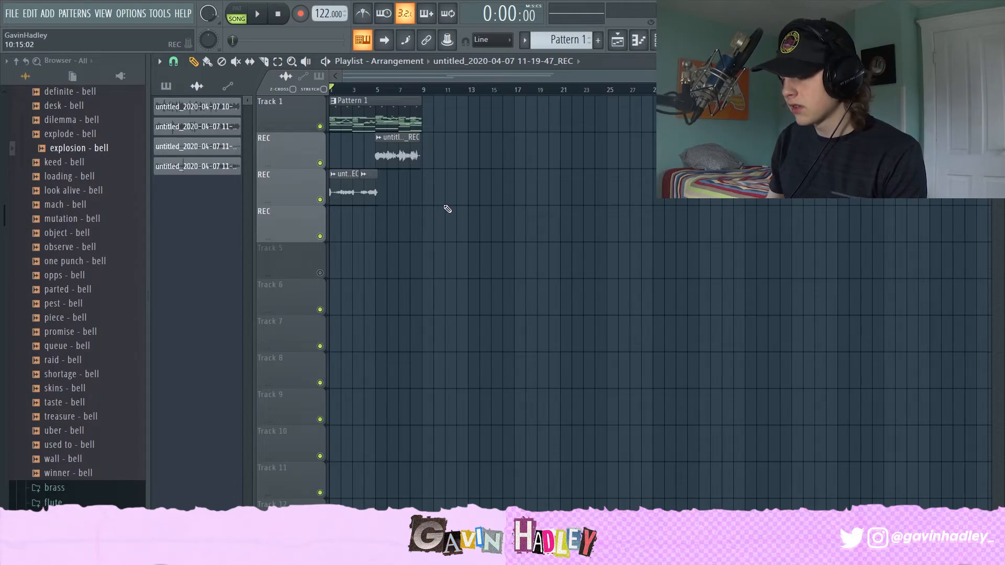
pyautogui.press('space')
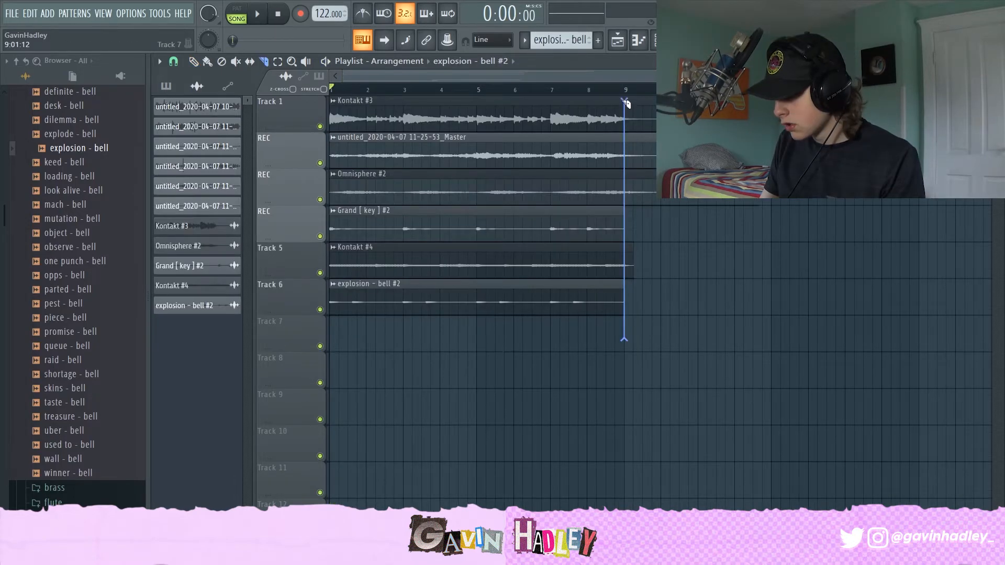
# Step: Delete everything past bar 9, then select all clips on the six tracks and duplicate them three times
pyautogui.moveTo(630, 131); pyautogui.dragTo(657, 298)
pyautogui.press('Delete')
pyautogui.moveTo(679, 370); pyautogui.dragTo(56, 20)
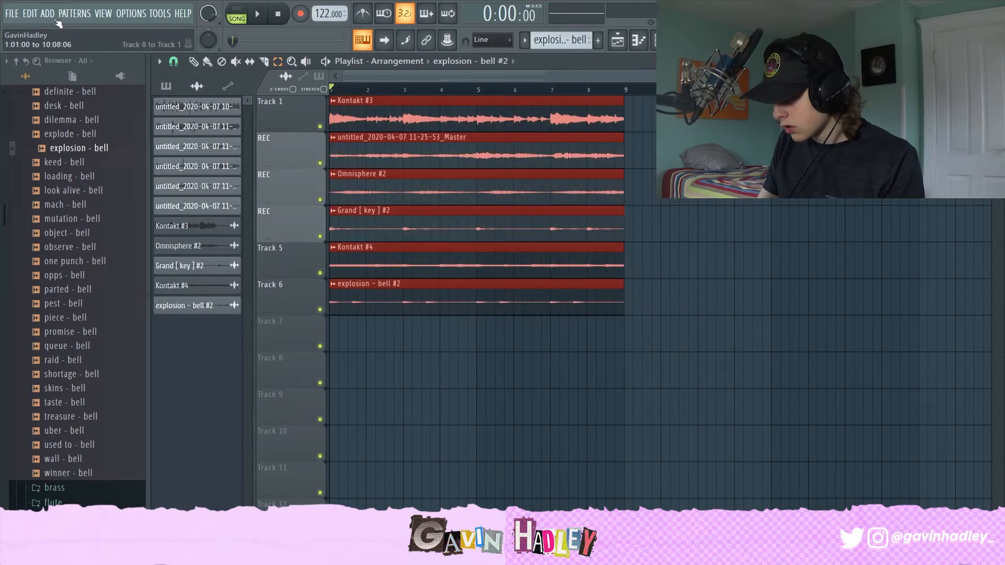
pyautogui.hotkey('ctrl', 'b')
pyautogui.hotkey('ctrl', 'b')
pyautogui.hotkey('ctrl', 'b')
pyautogui.hotkey('ctrl', 'b')
pyautogui.hotkey('ctrl', 'b')
pyautogui.hotkey('ctrl', 'b')
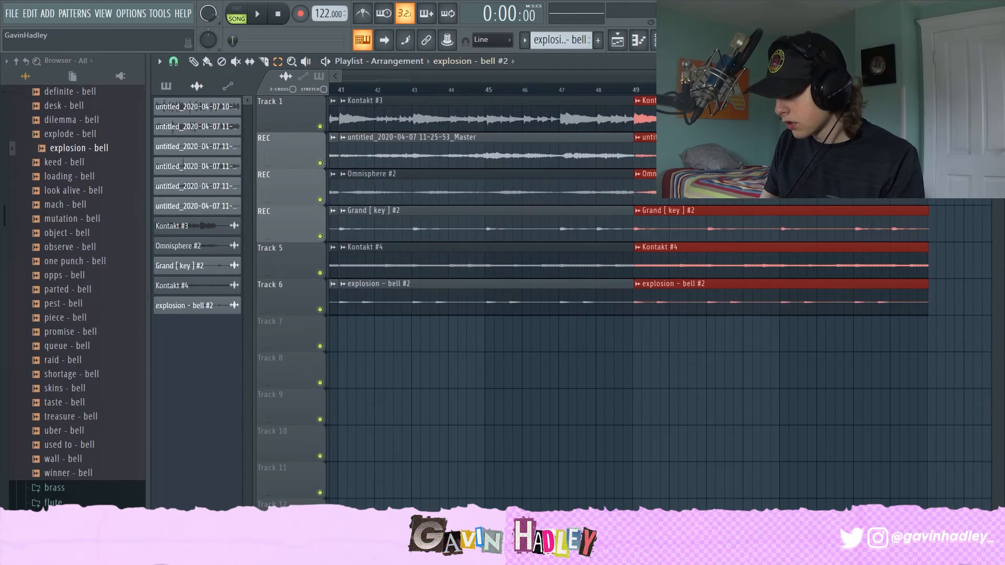
# Step: Delete the duplicated Grand [ key ] #2, Kontakt #4 and explosion - bell #2 clips from the second section
pyautogui.moveTo(784, 76); pyautogui.dragTo(346, 76)
pyautogui.moveTo(459, 162); pyautogui.dragTo(491, 373)
pyautogui.press('Delete')
pyautogui.moveTo(546, 190); pyautogui.dragTo(578, 408)
pyautogui.press('Delete')
pyautogui.moveTo(634, 233); pyautogui.dragTo(712, 269)
pyautogui.scroll(1, 679, 273)
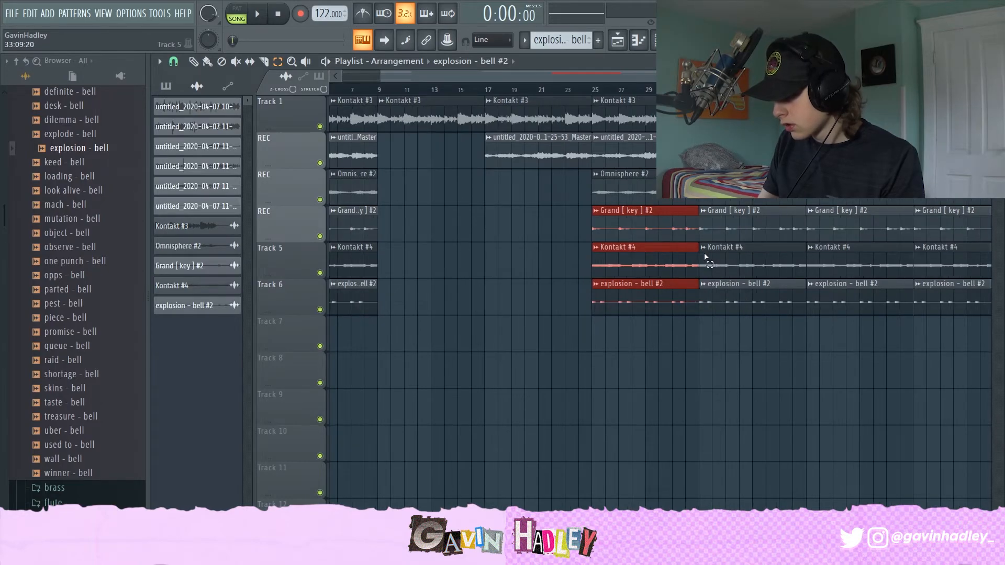
pyautogui.press('Delete')
pyautogui.moveTo(733, 266); pyautogui.dragTo(742, 298)
pyautogui.press('Delete')
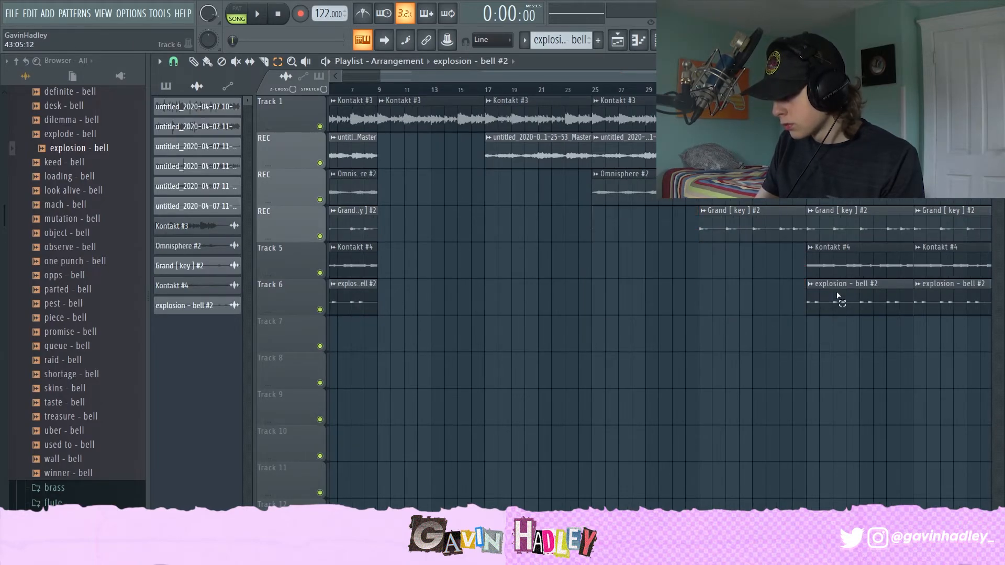
# Step: Delete the remaining duplicates so each layer's copy enters at a later eight-bar section, then zoom out
pyautogui.moveTo(838, 297); pyautogui.dragTo(850, 297)
pyautogui.press('Delete')
pyautogui.moveTo(943, 265); pyautogui.dragTo(948, 123)
pyautogui.press('Delete')
pyautogui.moveTo(871, 217); pyautogui.dragTo(866, 125)
pyautogui.press('Delete')
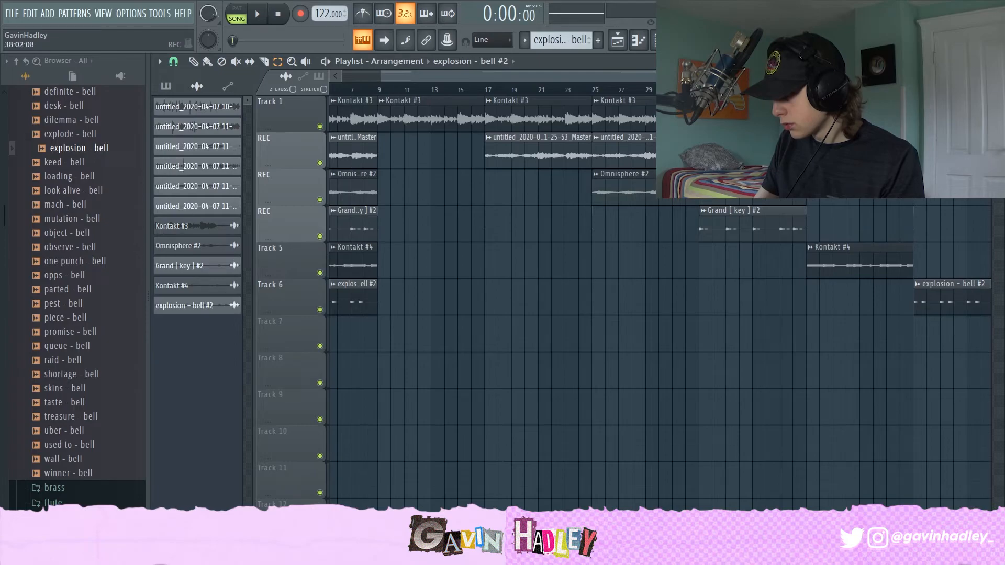
pyautogui.moveTo(687, 118); pyautogui.dragTo(675, 149)
pyautogui.press('Delete')
pyautogui.moveTo(564, 126); pyautogui.dragTo(551, 105)
pyautogui.press('Delete')
pyautogui.moveTo(383, 74); pyautogui.dragTo(341, 75)
pyautogui.moveTo(816, 74); pyautogui.dragTo(980, 75)
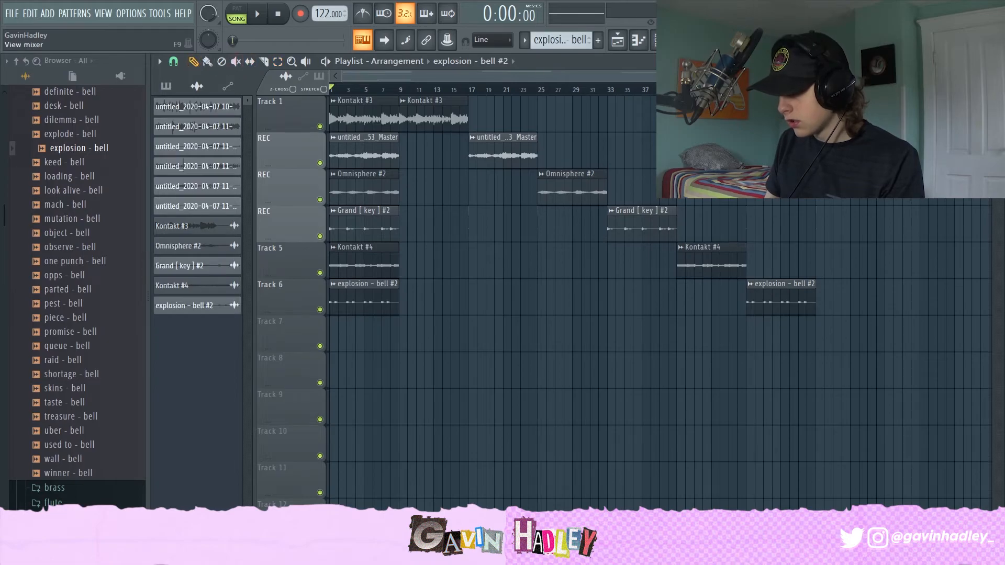
# Step: Mute every track except Track 7 to solo the new 11-29-47 Master recording
pyautogui.press('F9')
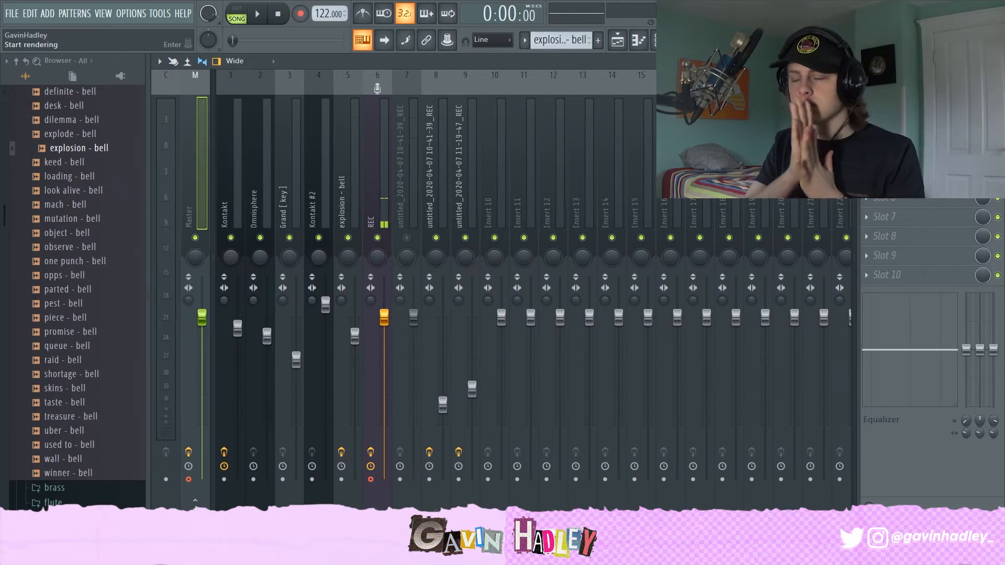
pyautogui.press('F9')
pyautogui.click(320, 236)
pyautogui.click(320, 200)
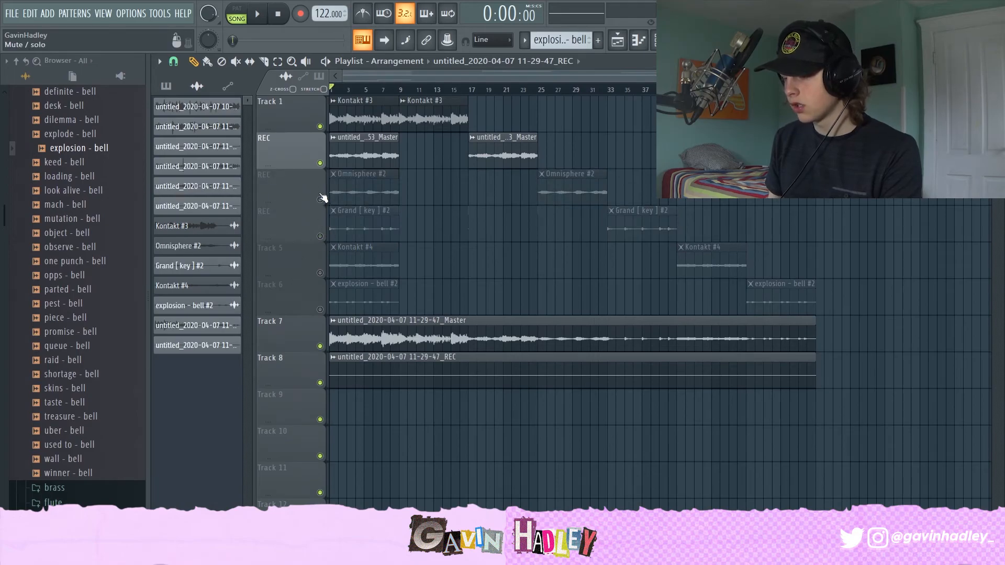
pyautogui.click(320, 163)
pyautogui.click(319, 126)
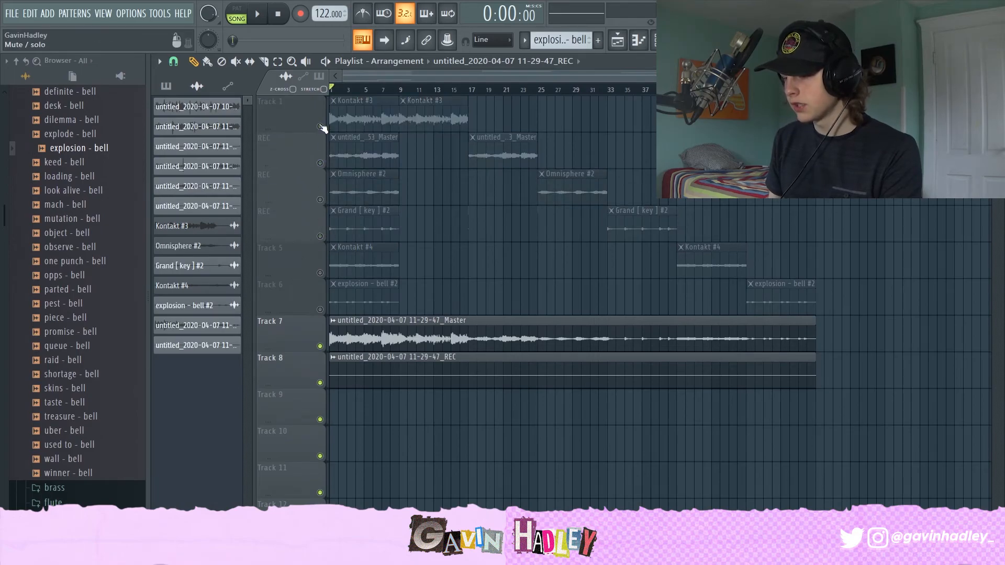
pyautogui.click(319, 382)
# Step: Open the 11-29-47 Master clip's channel settings and play it back
pyautogui.doubleClick(353, 341)
pyautogui.press('space')
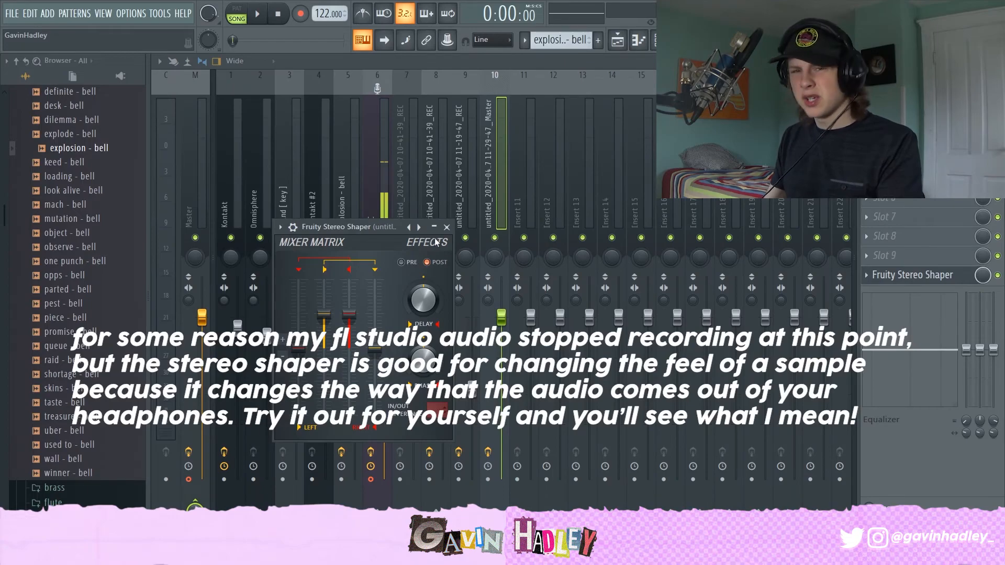
pyautogui.press('space')
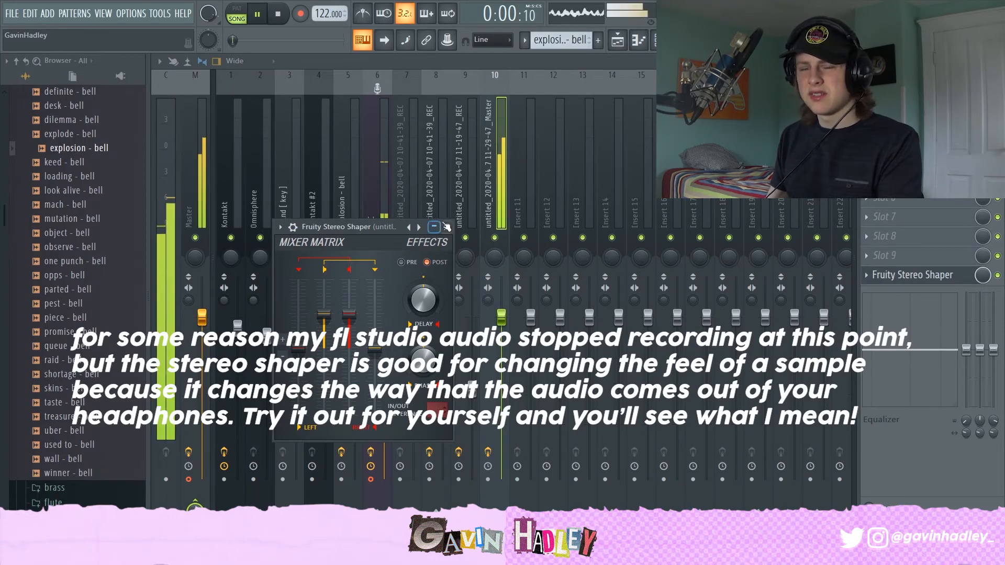
pyautogui.press('space')
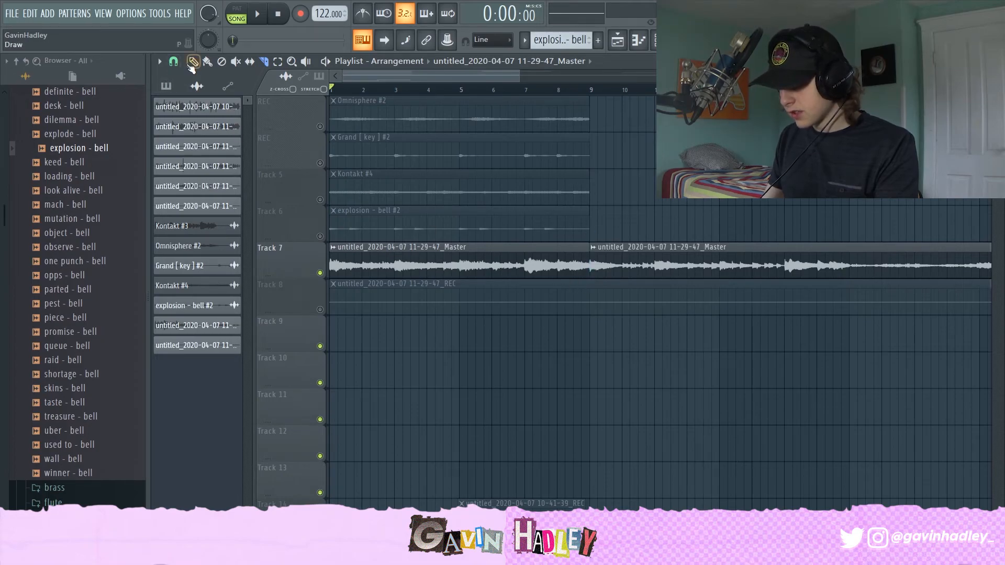
# Step: Slice the second 11-29-47 Master clip on Track 7 into parts
pyautogui.moveTo(637, 263); pyautogui.dragTo(895, 265)
pyautogui.click(606, 270)
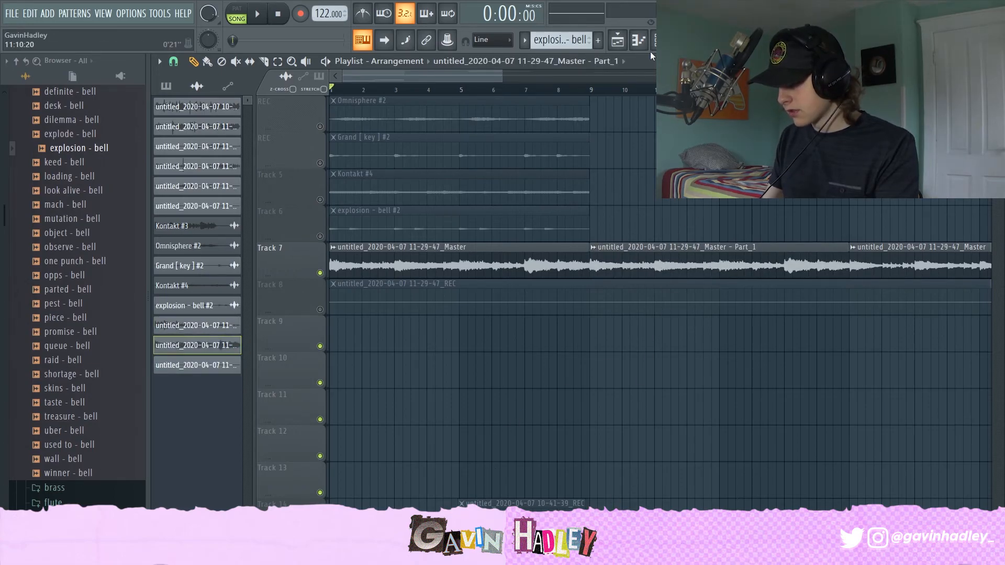
# Step: Open the mixer and select insert 11
pyautogui.click(659, 40)
pyautogui.click(680, 40)
pyautogui.click(533, 176)
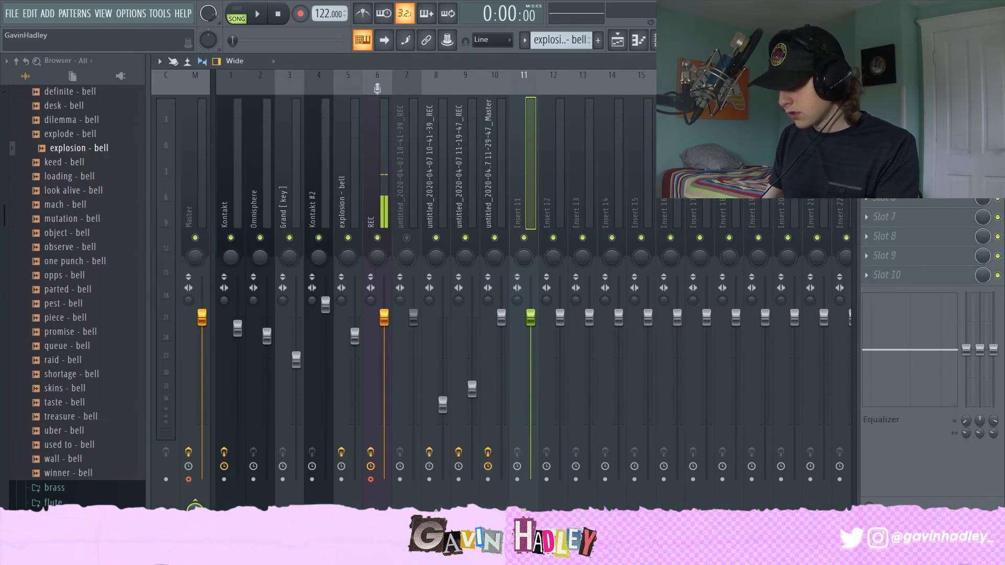